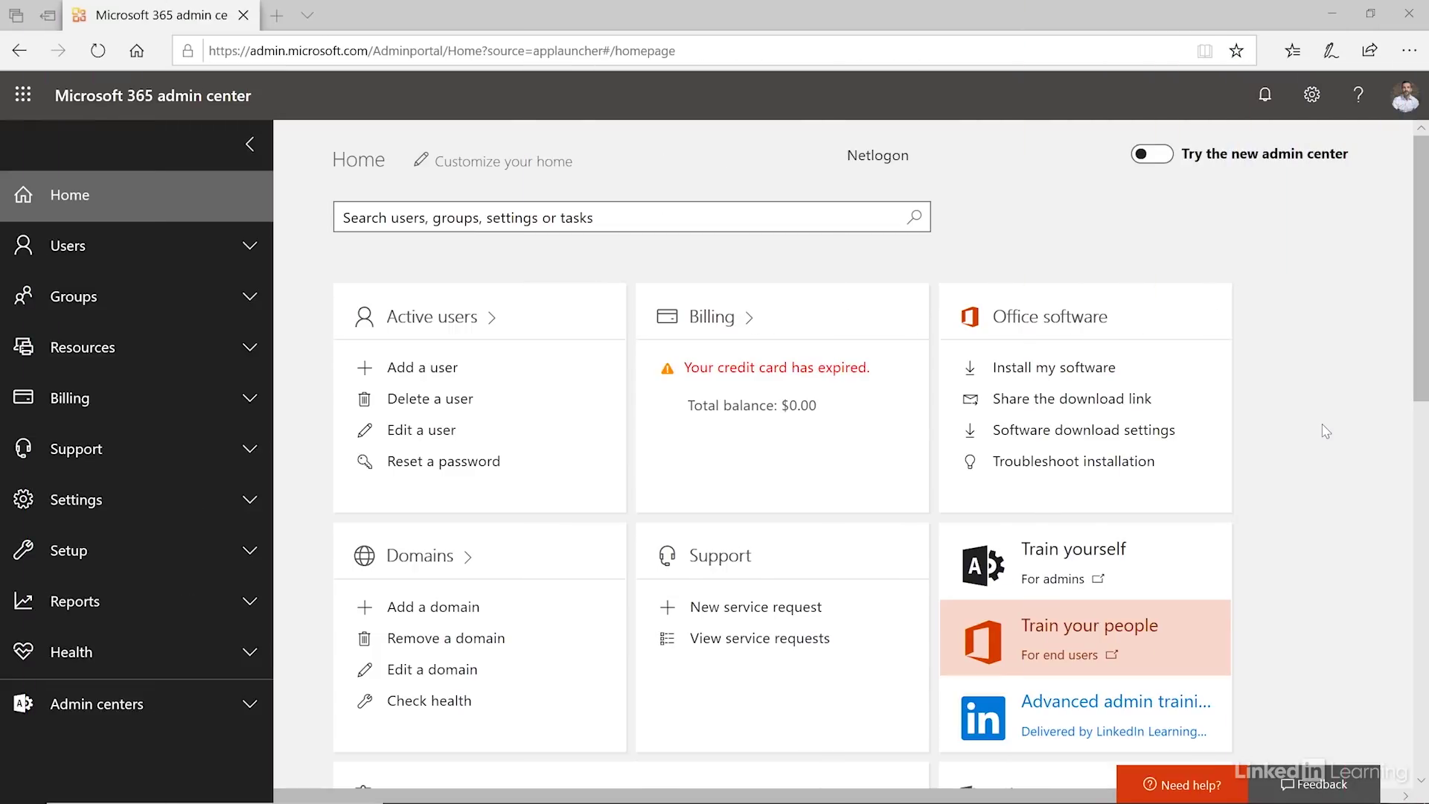
- Open the New user form from Active users and place the cursor in First name
click(484, 370)
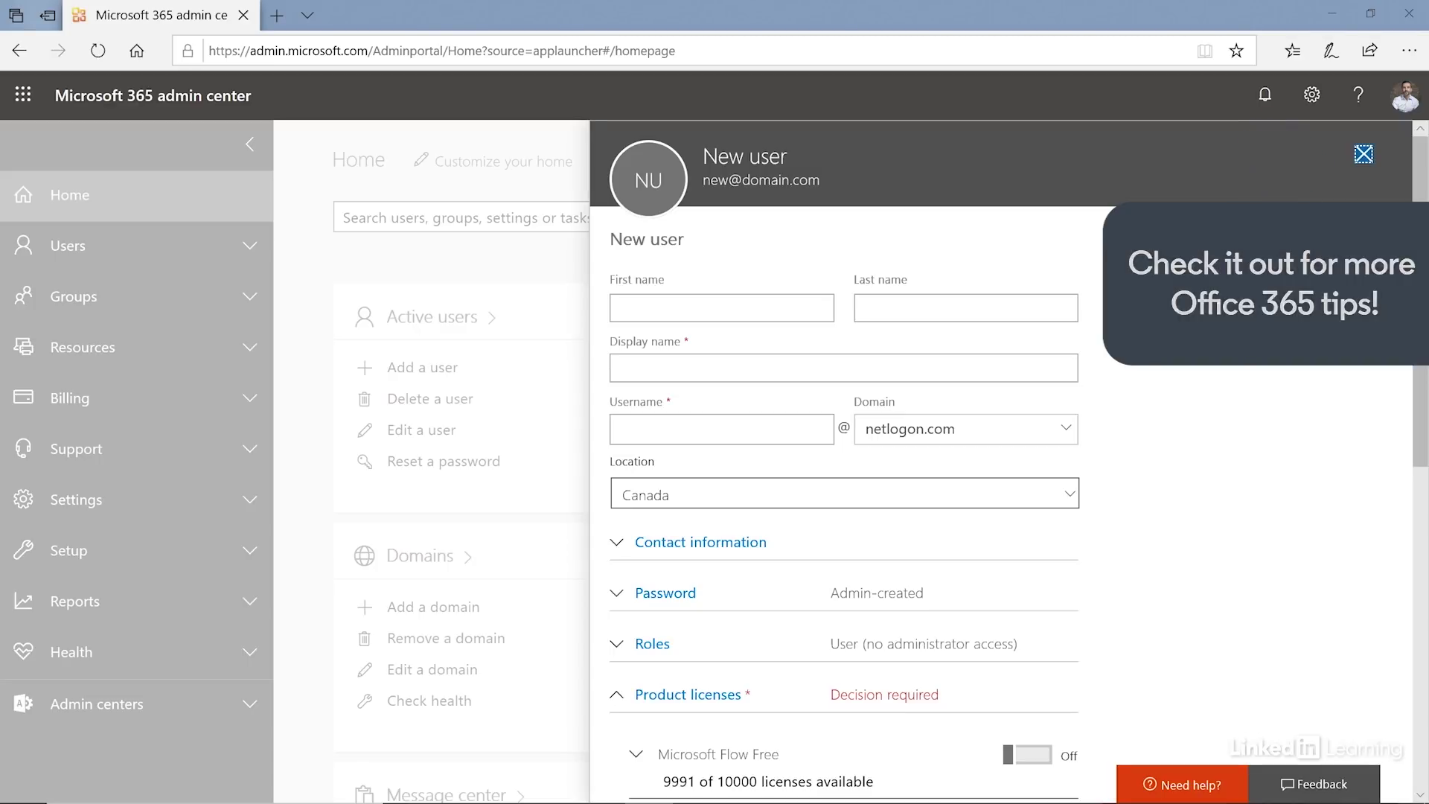
click(759, 303)
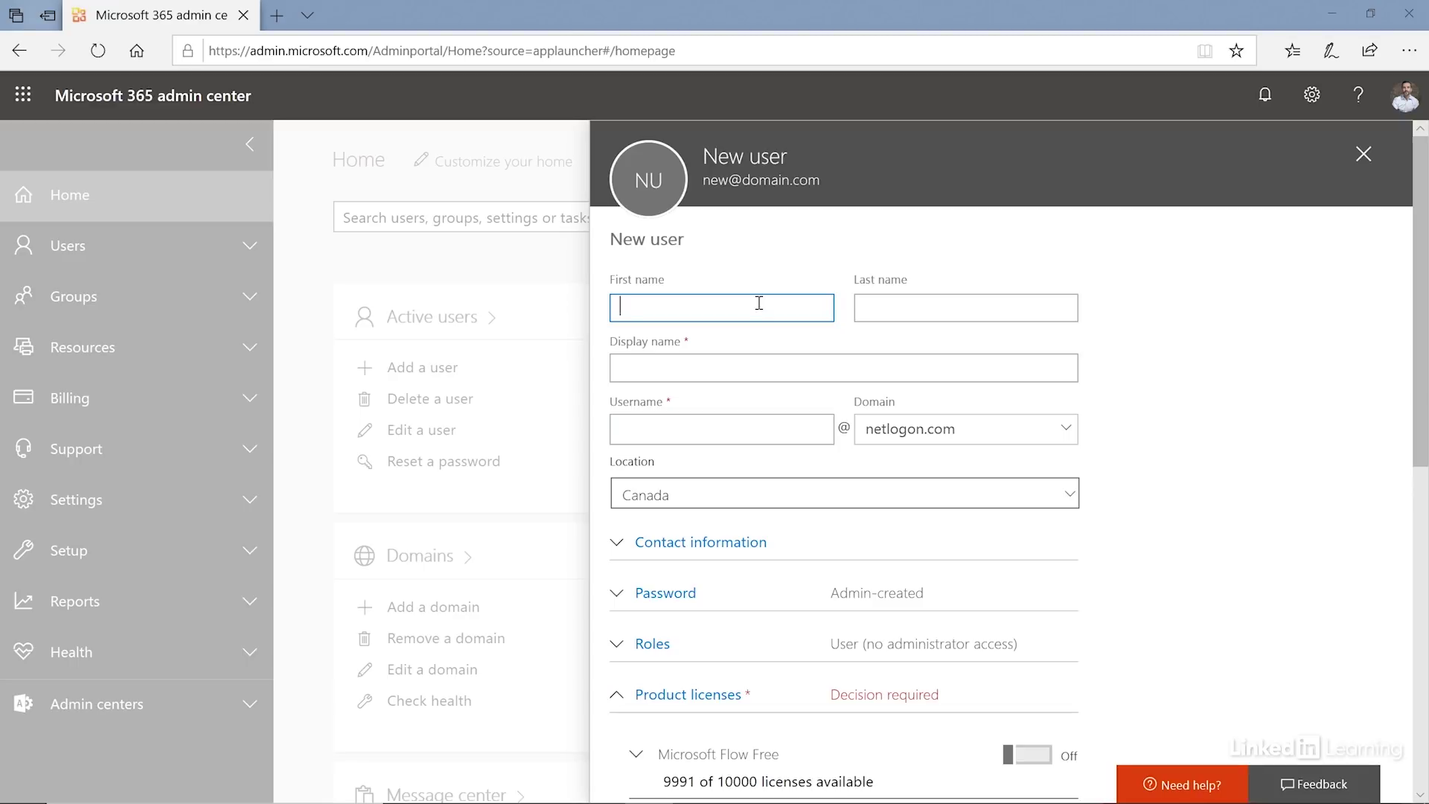
- Enter the new user's first name, last name and matching username on netlogon.com
key(Tab)
key(Tab)
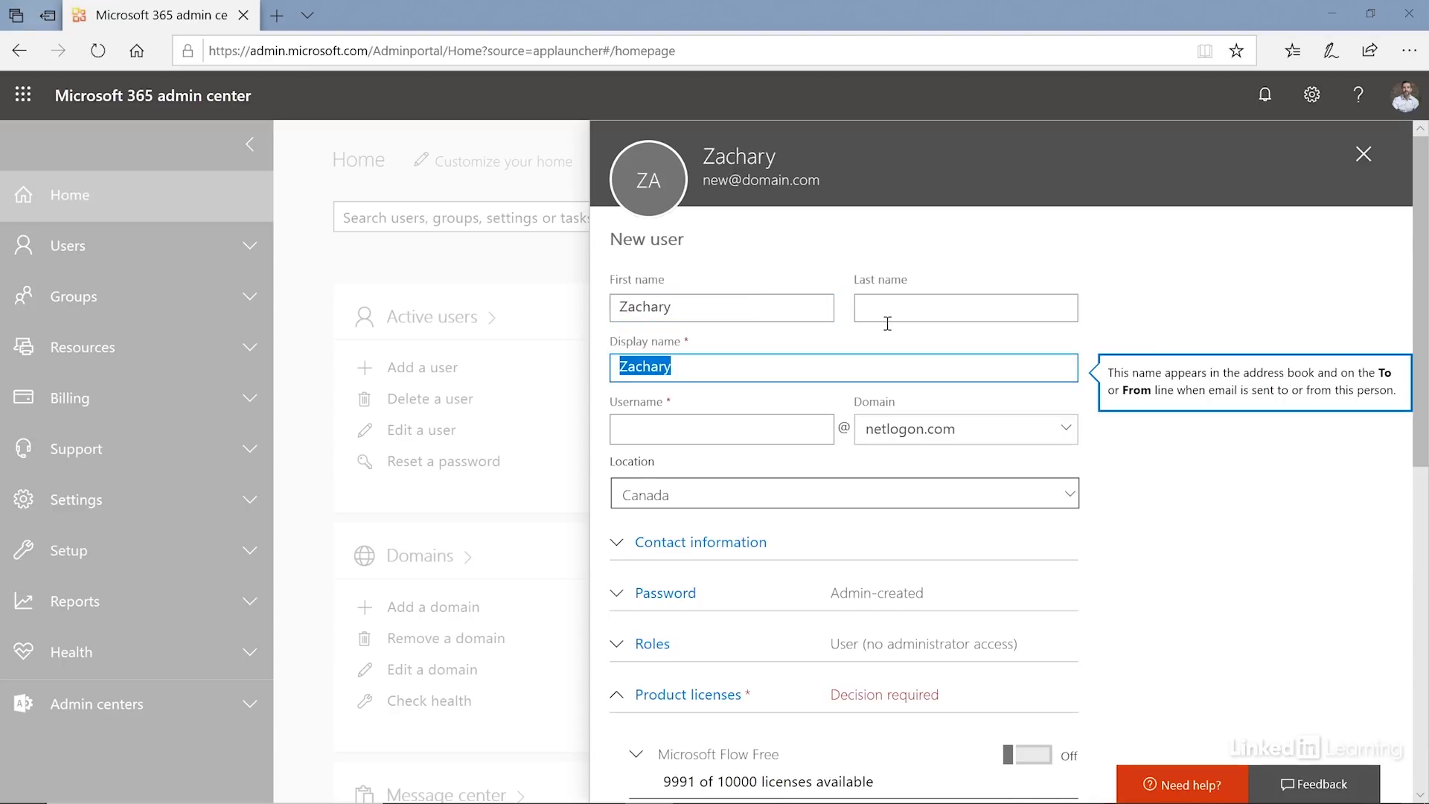
click(896, 303)
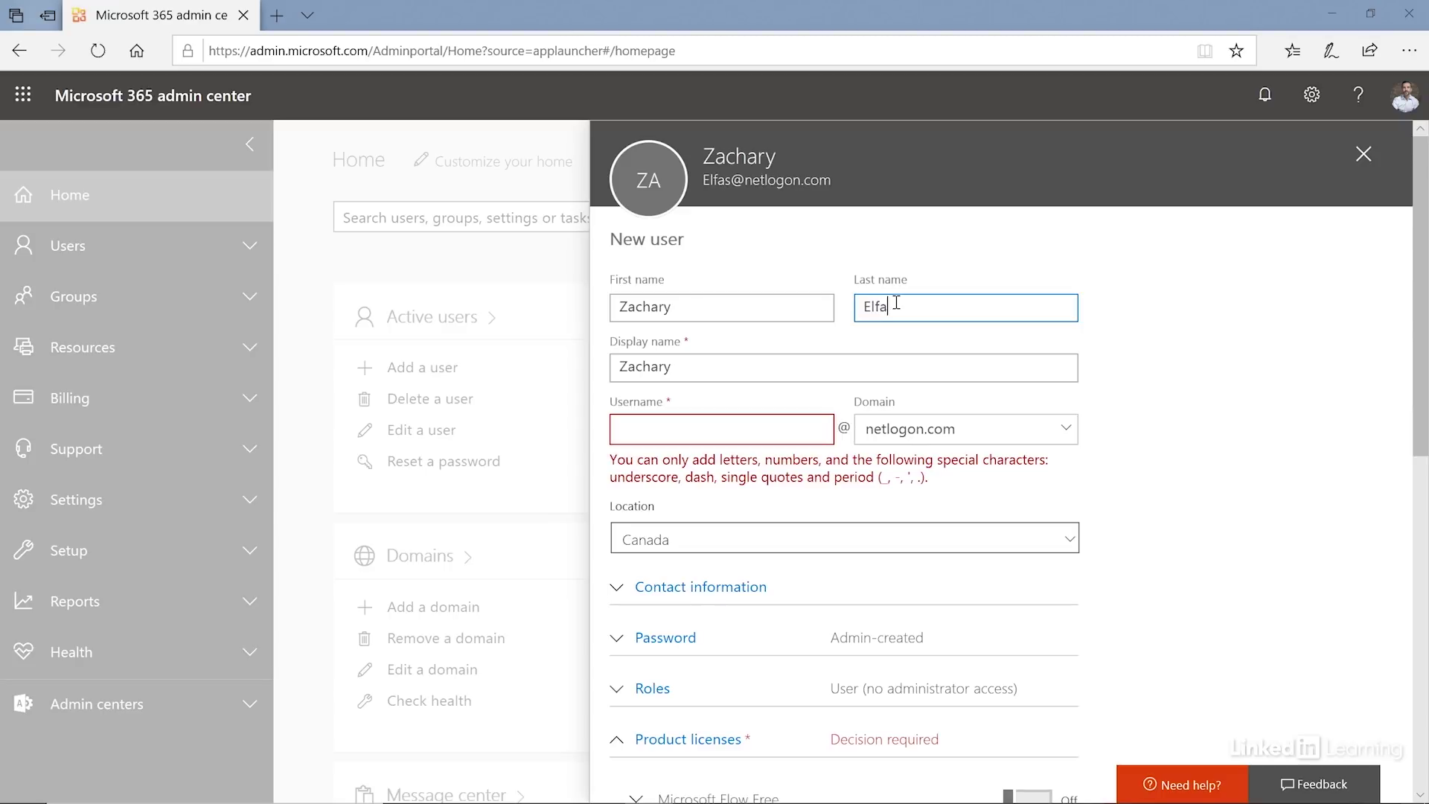
click(651, 422)
text(Zachary)
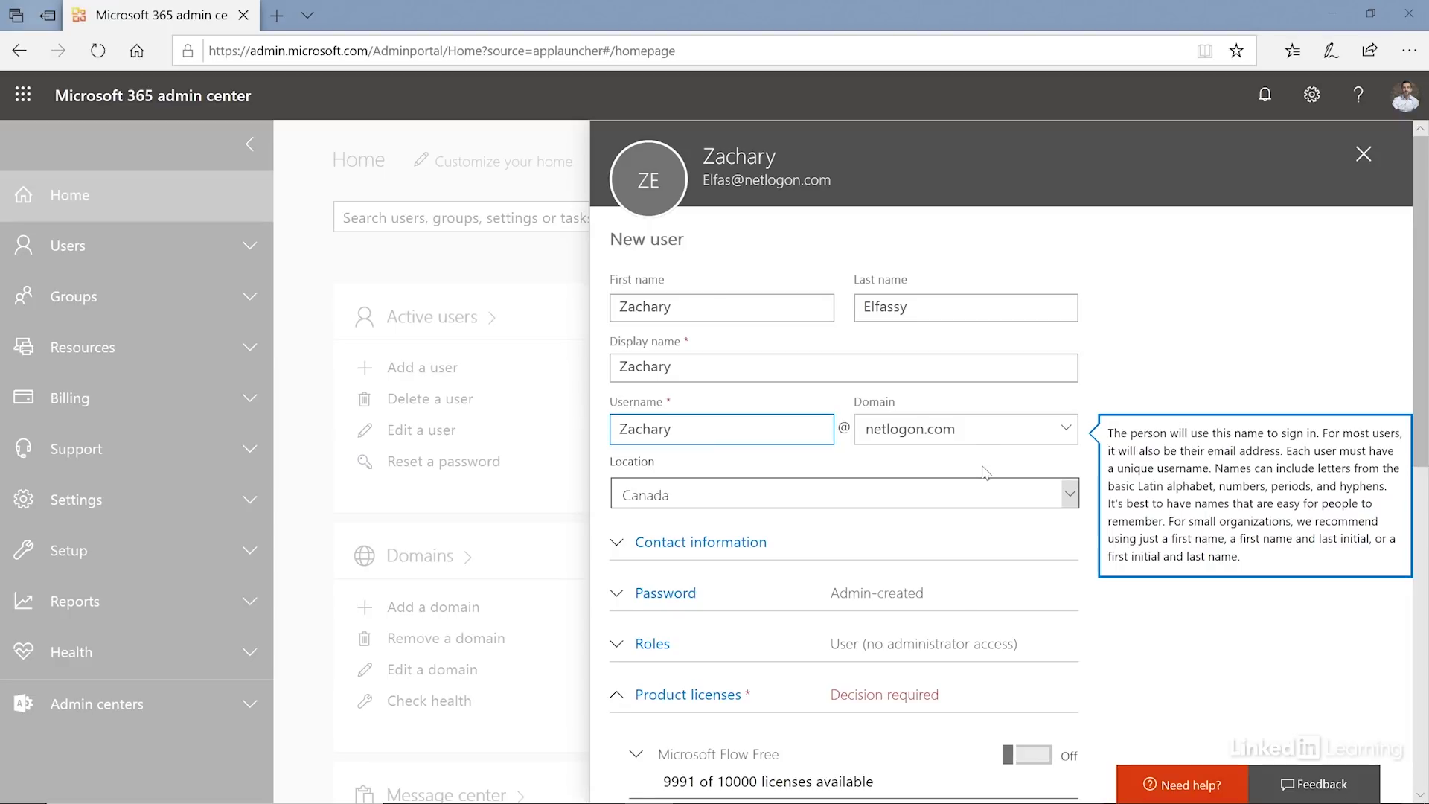
click(1070, 488)
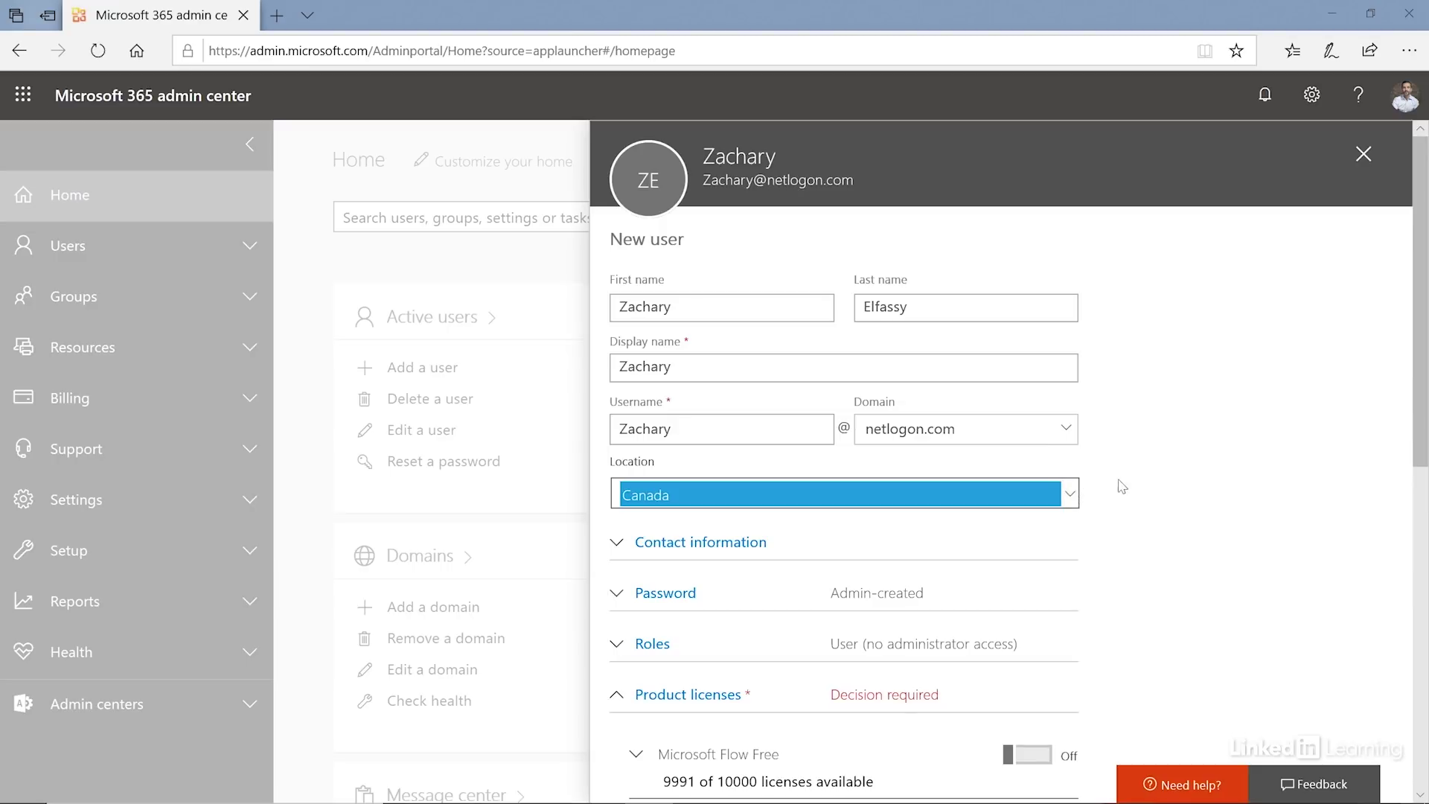
drag(1417, 383, 1424, 435)
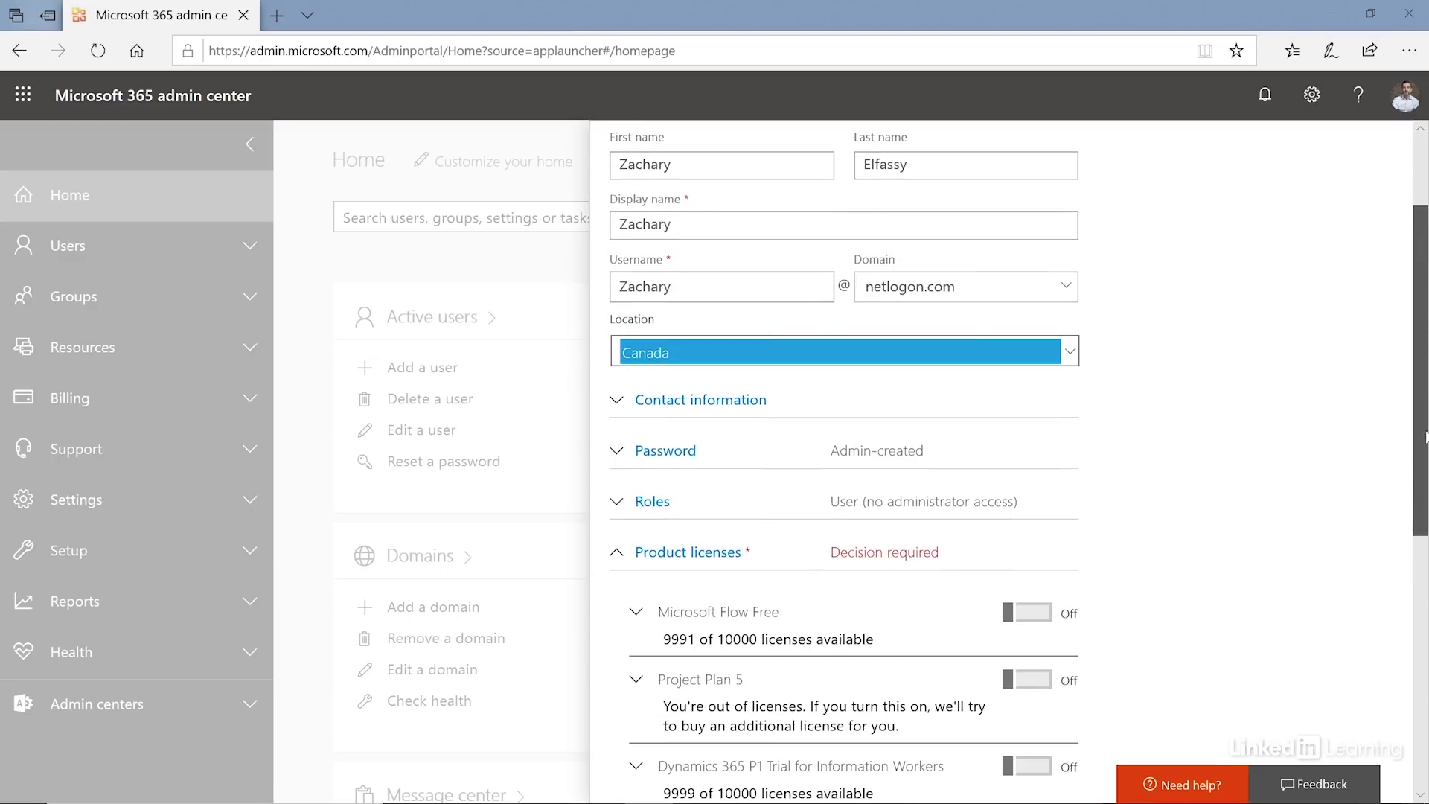
click(652, 408)
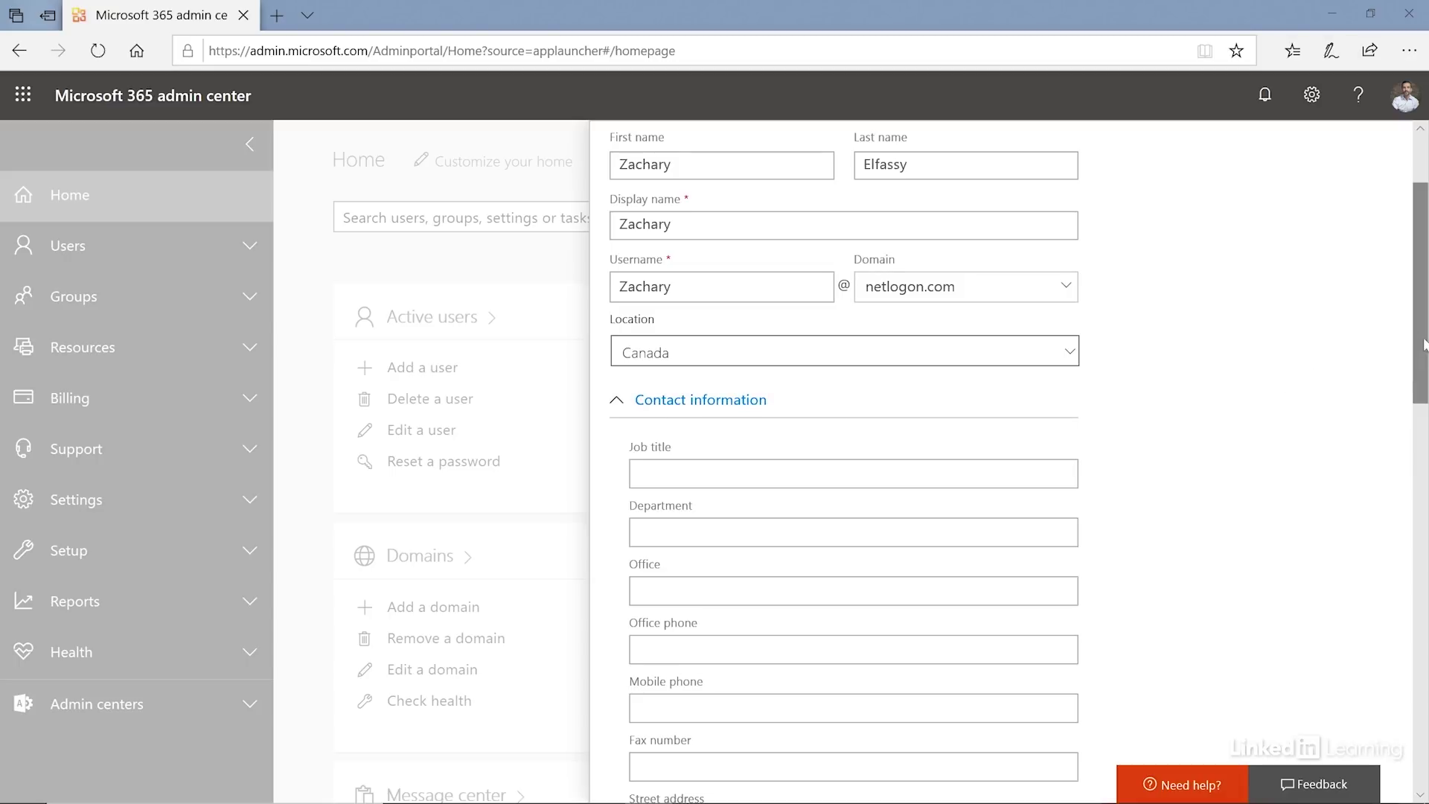
- Set the user's city to montreal and department to Marketing in Contact information
drag(1418, 339, 1418, 335)
scroll(1419, 335, down, 3)
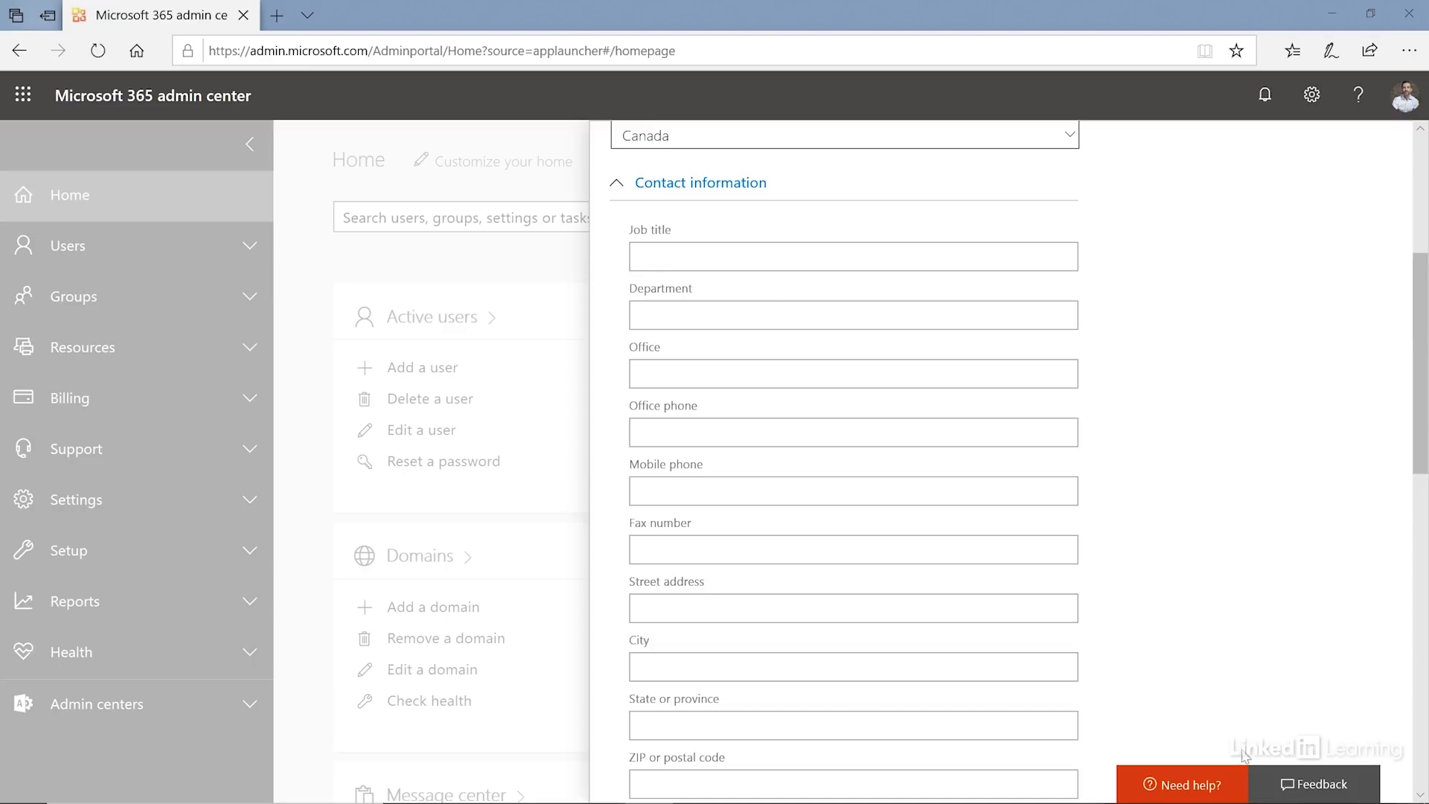
click(752, 668)
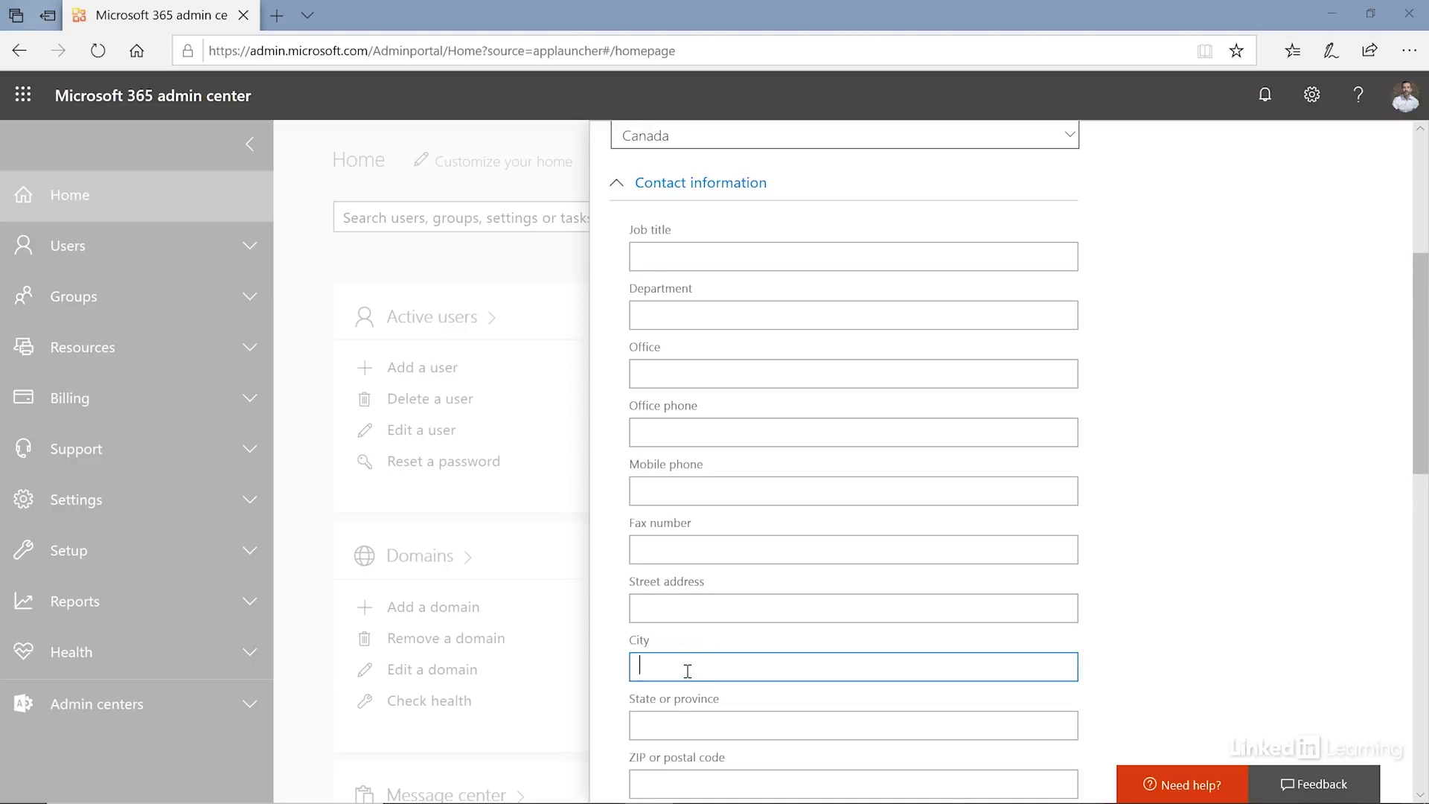
text(montreal)
click(1189, 639)
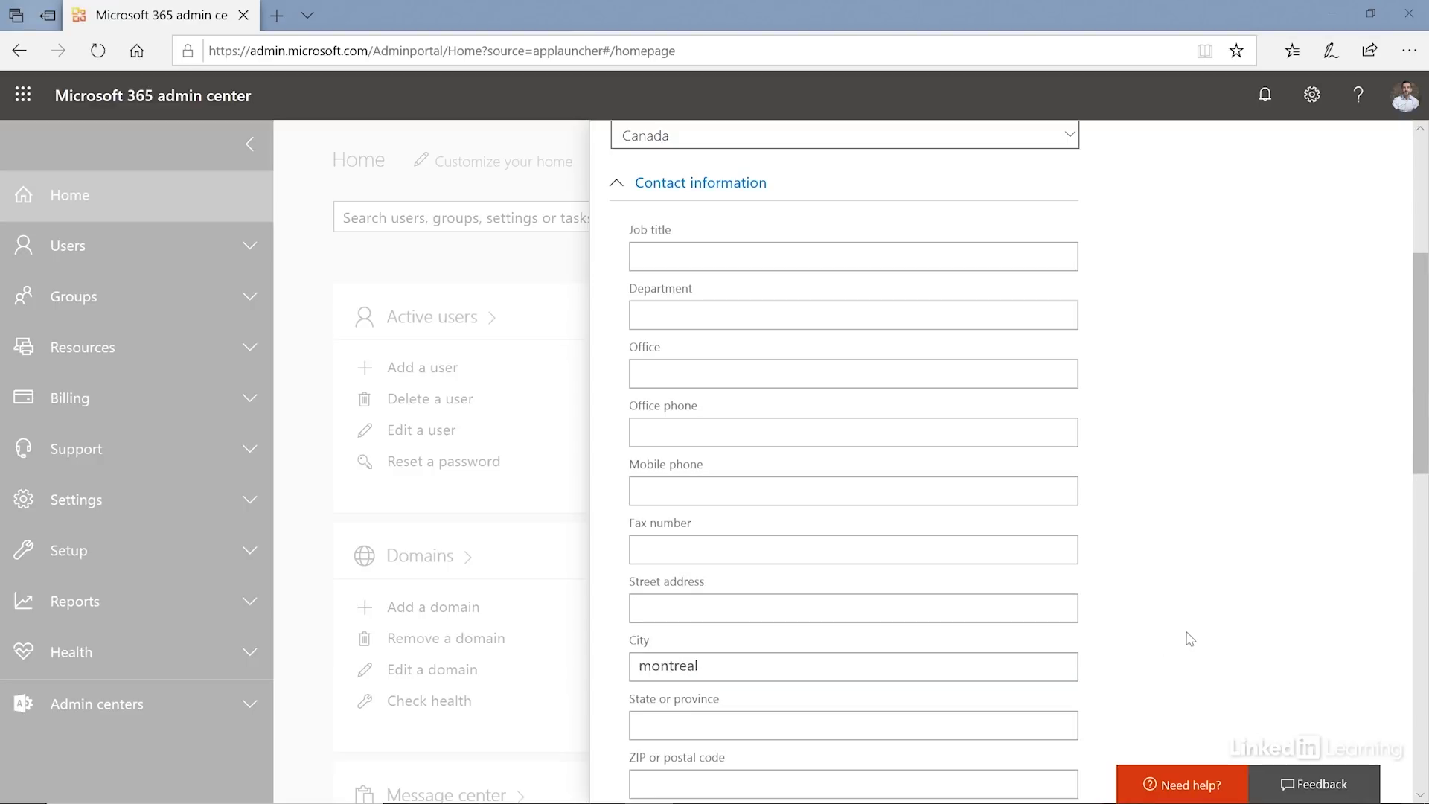
click(791, 312)
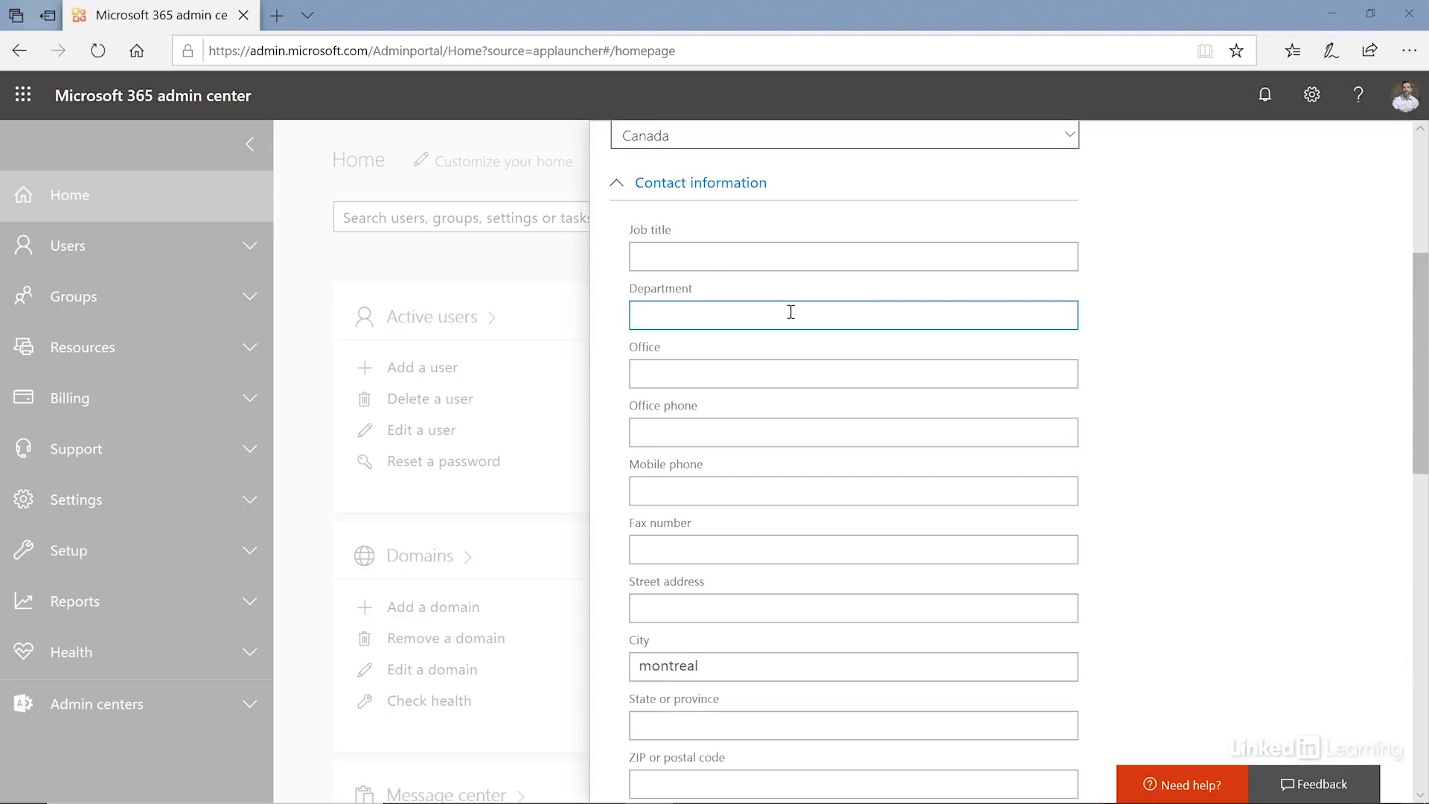
text(Marketing)
click(814, 366)
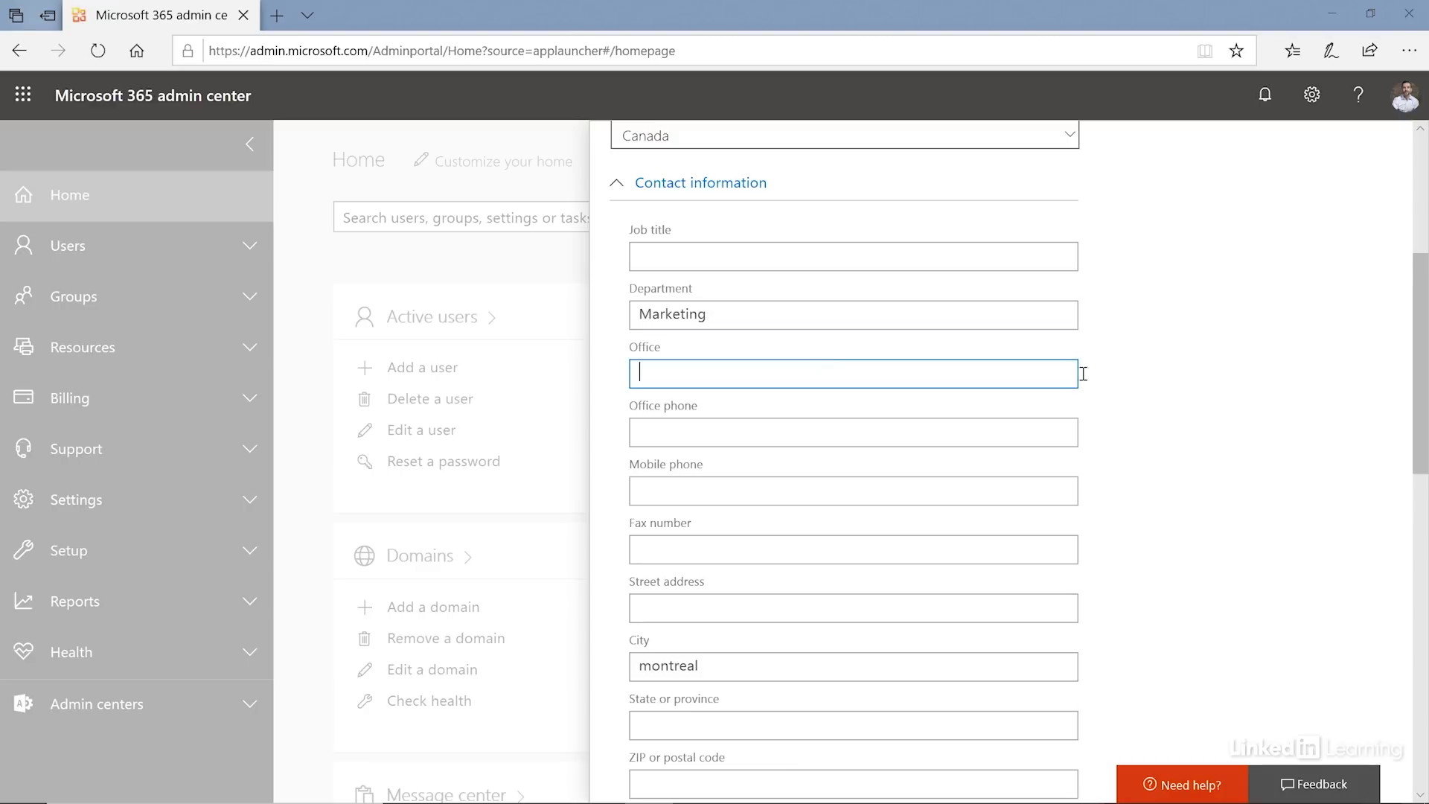
click(1277, 348)
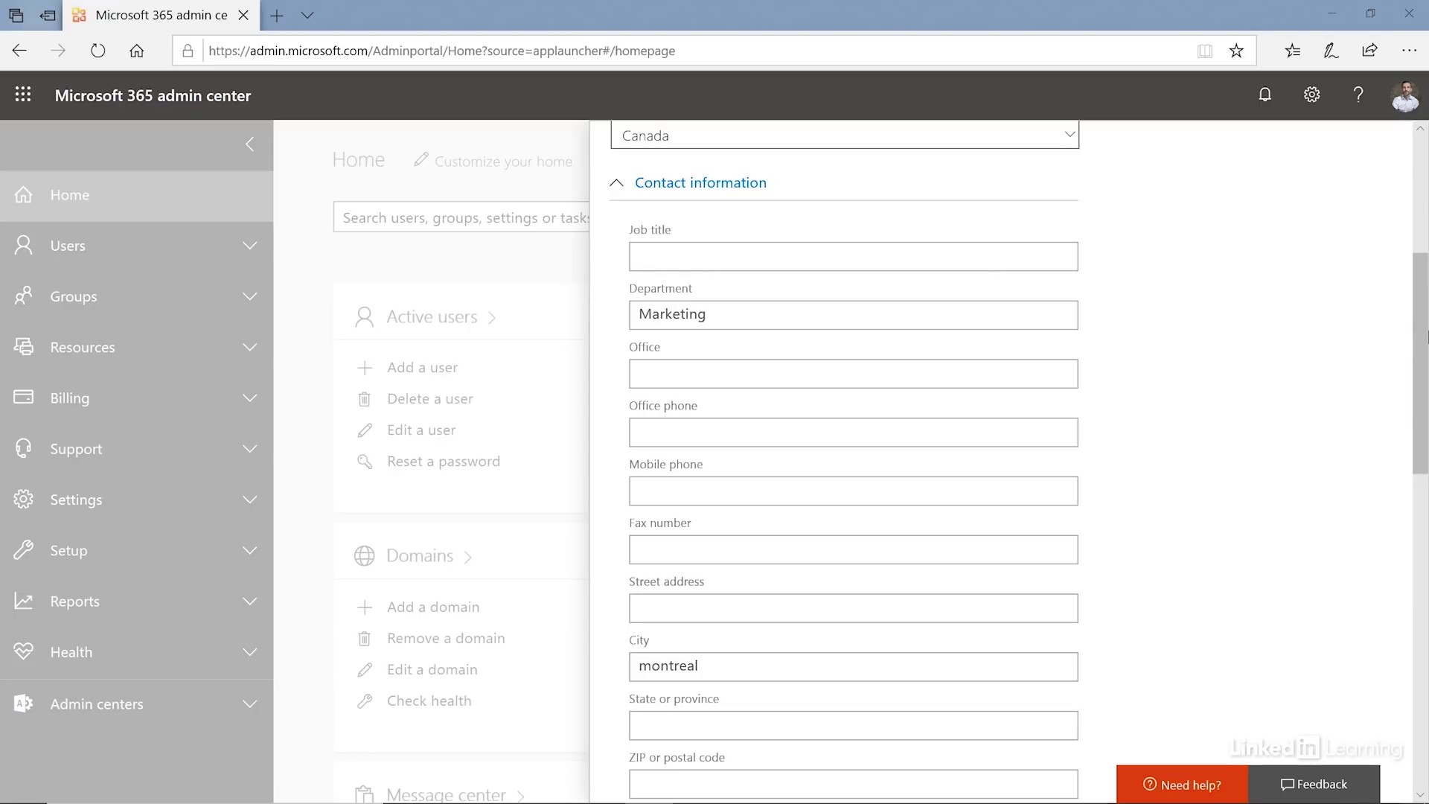
scroll(1423, 358, down, 2)
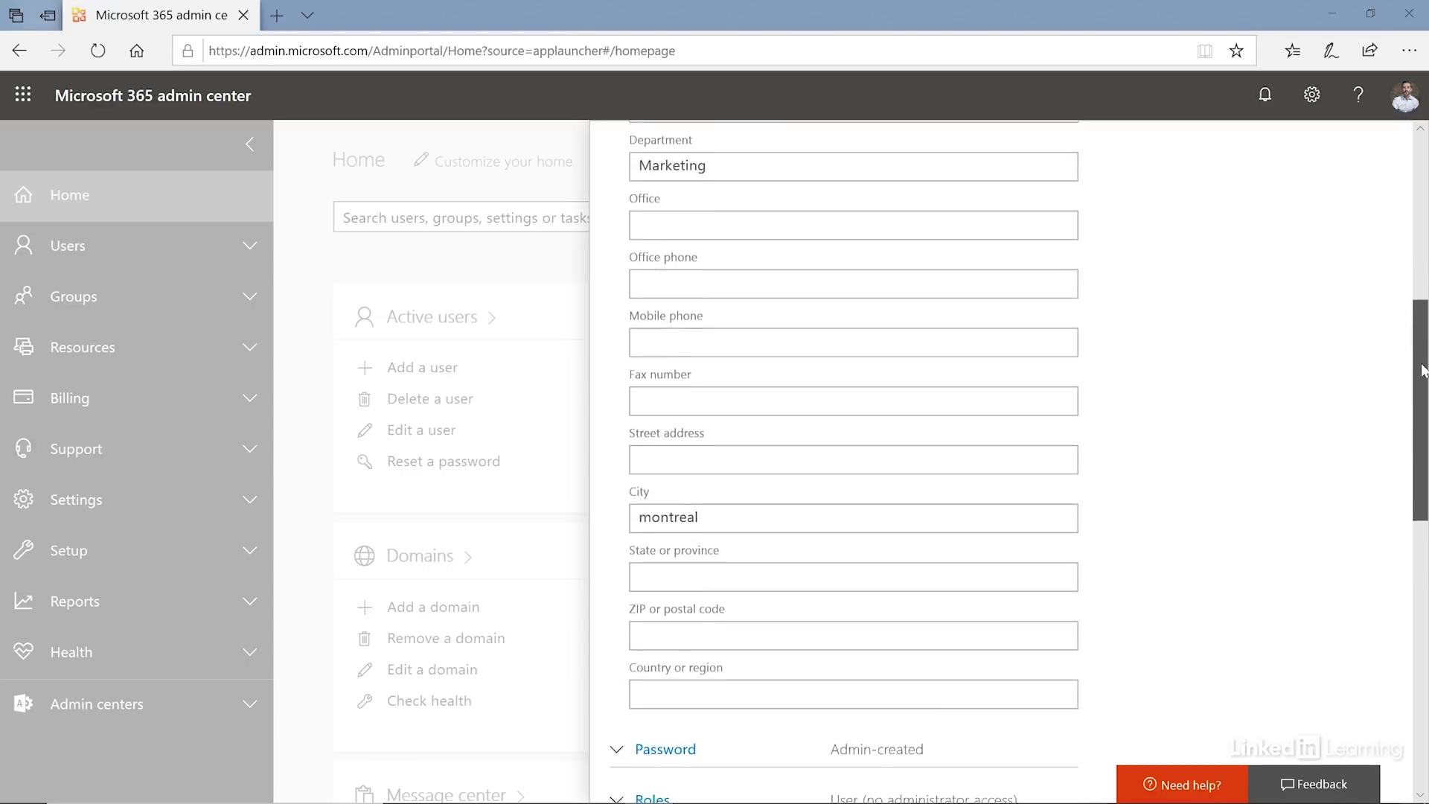
scroll(1424, 370, down, 4)
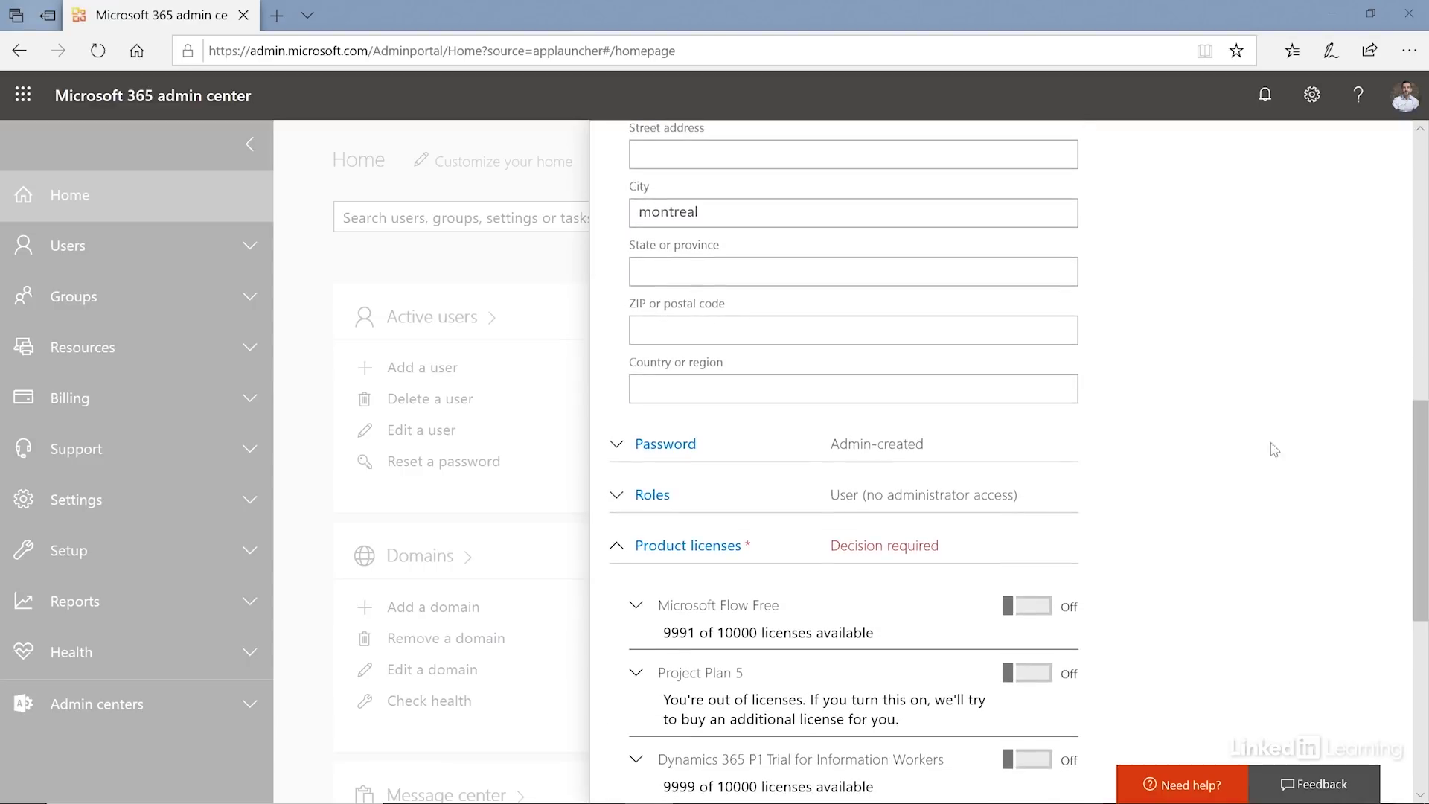
- Enter a strong admin-created password for the user under 'Let me create the password'
click(683, 451)
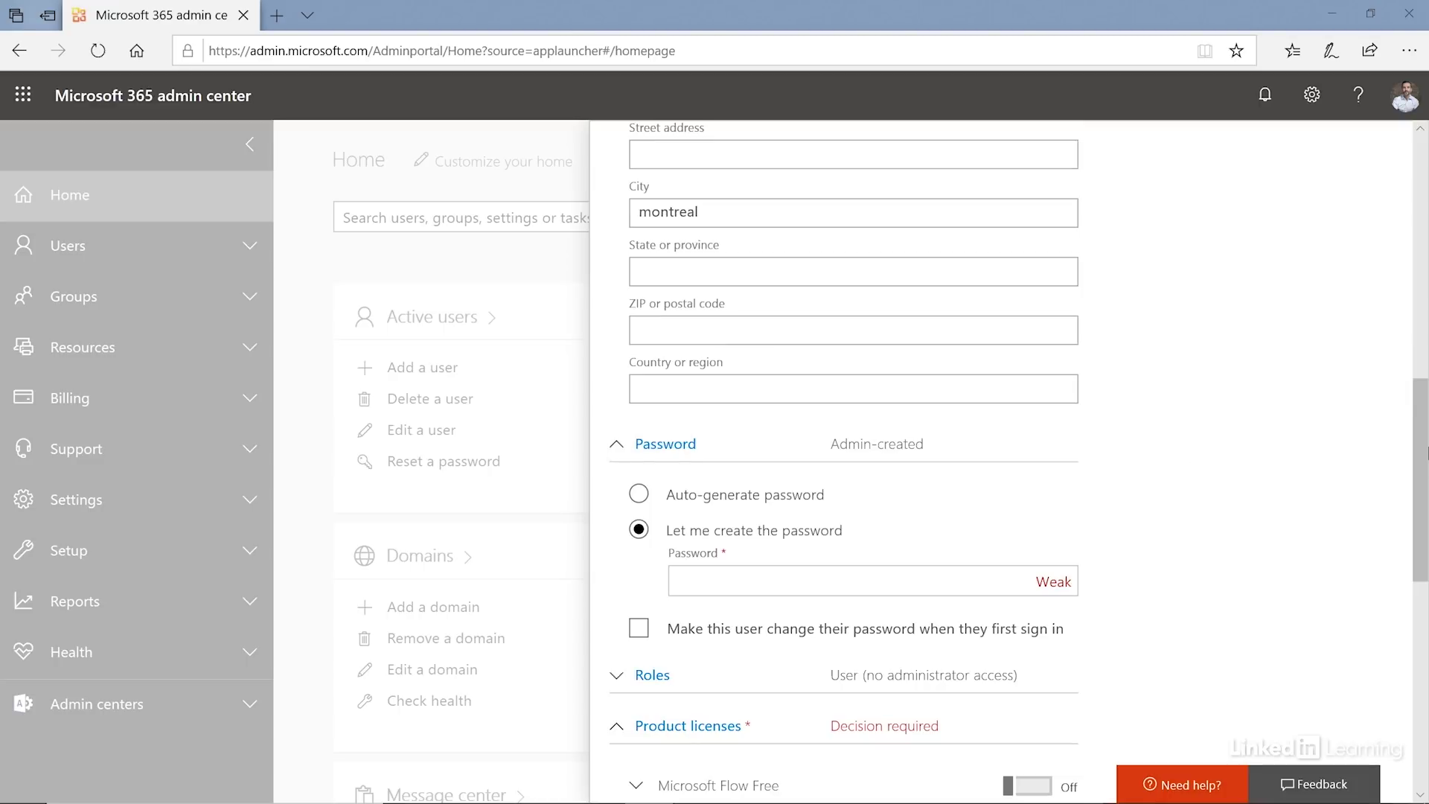
scroll(1423, 450, down, 2)
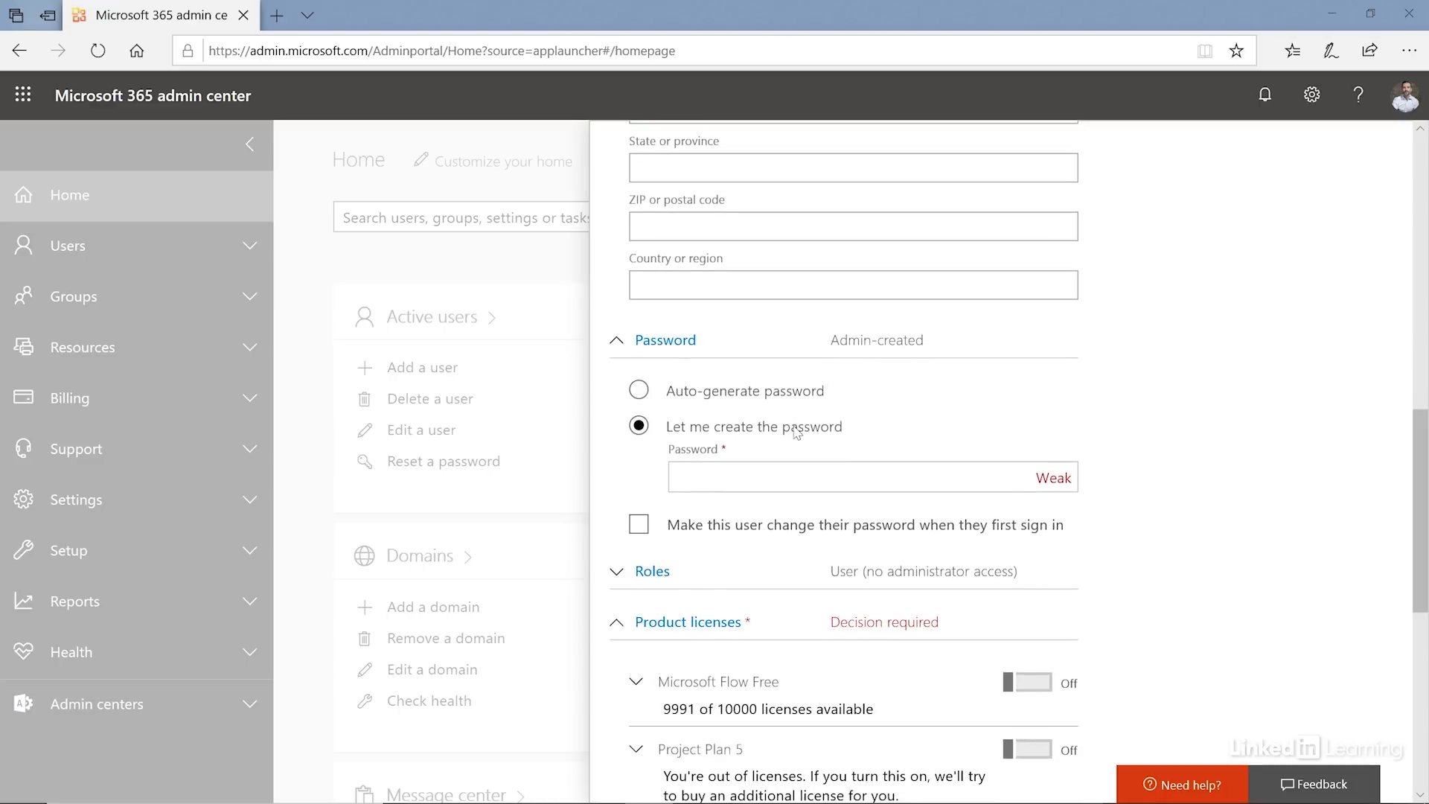
click(790, 466)
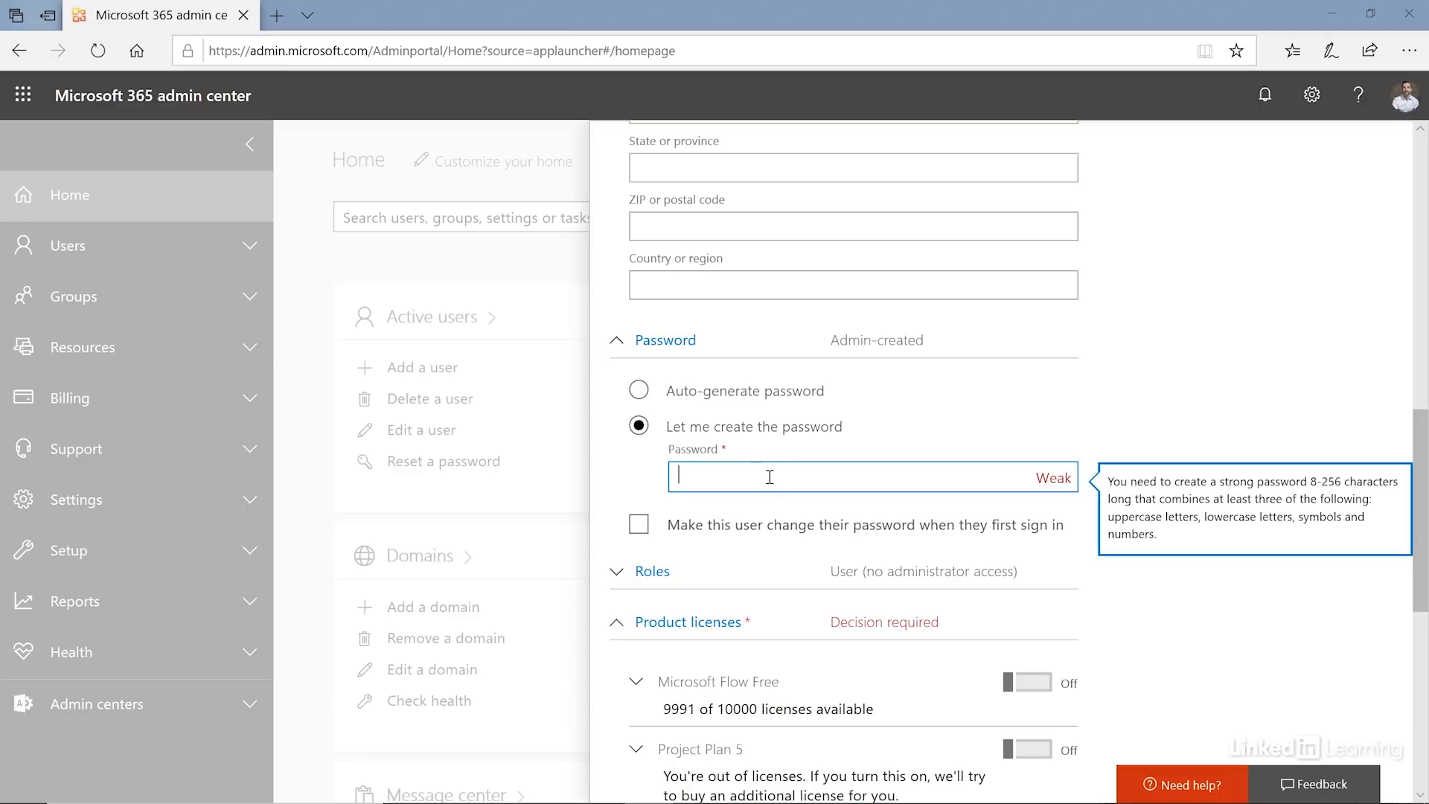
text(Pa$$w0rd123)
key(Tab)
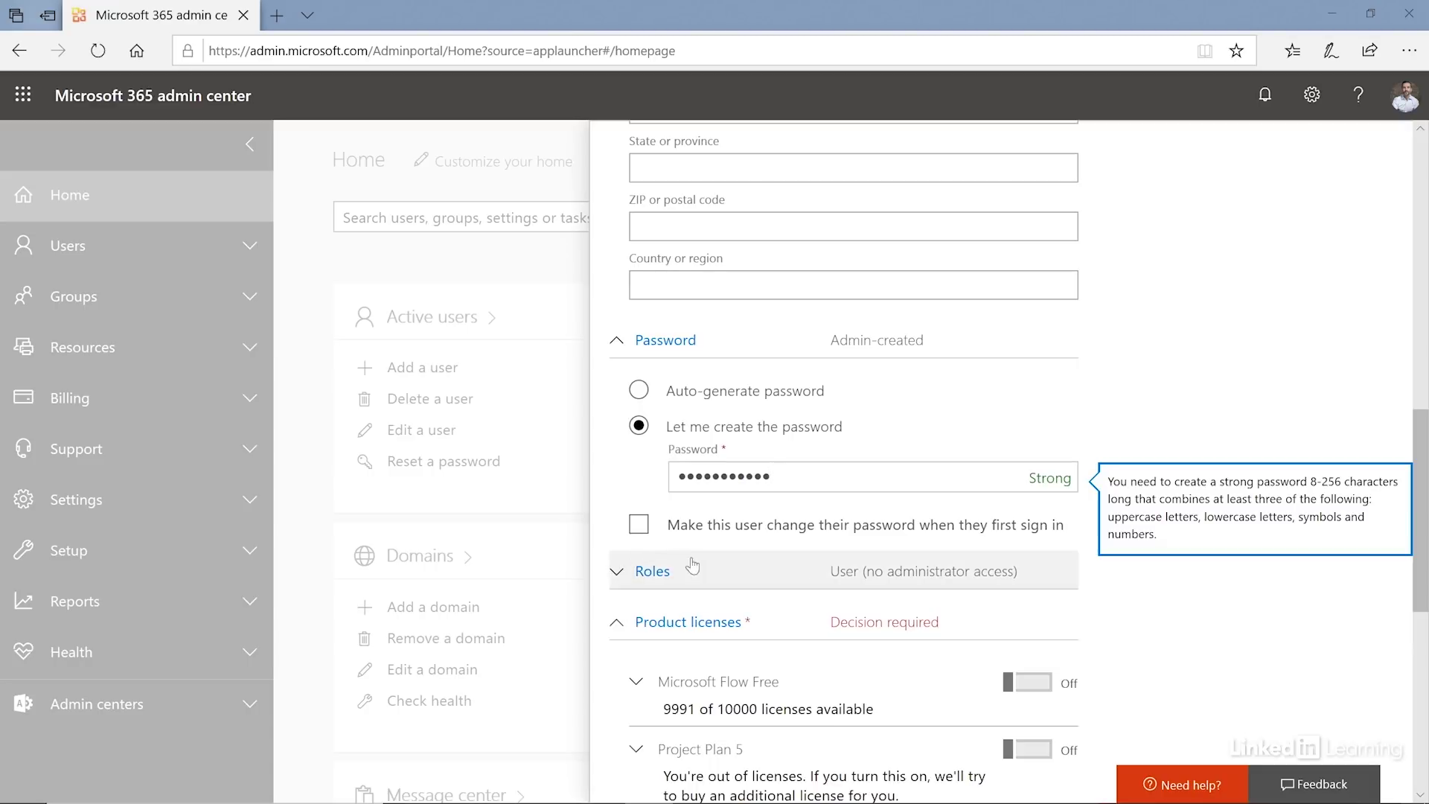
scroll(1421, 539, down, 2)
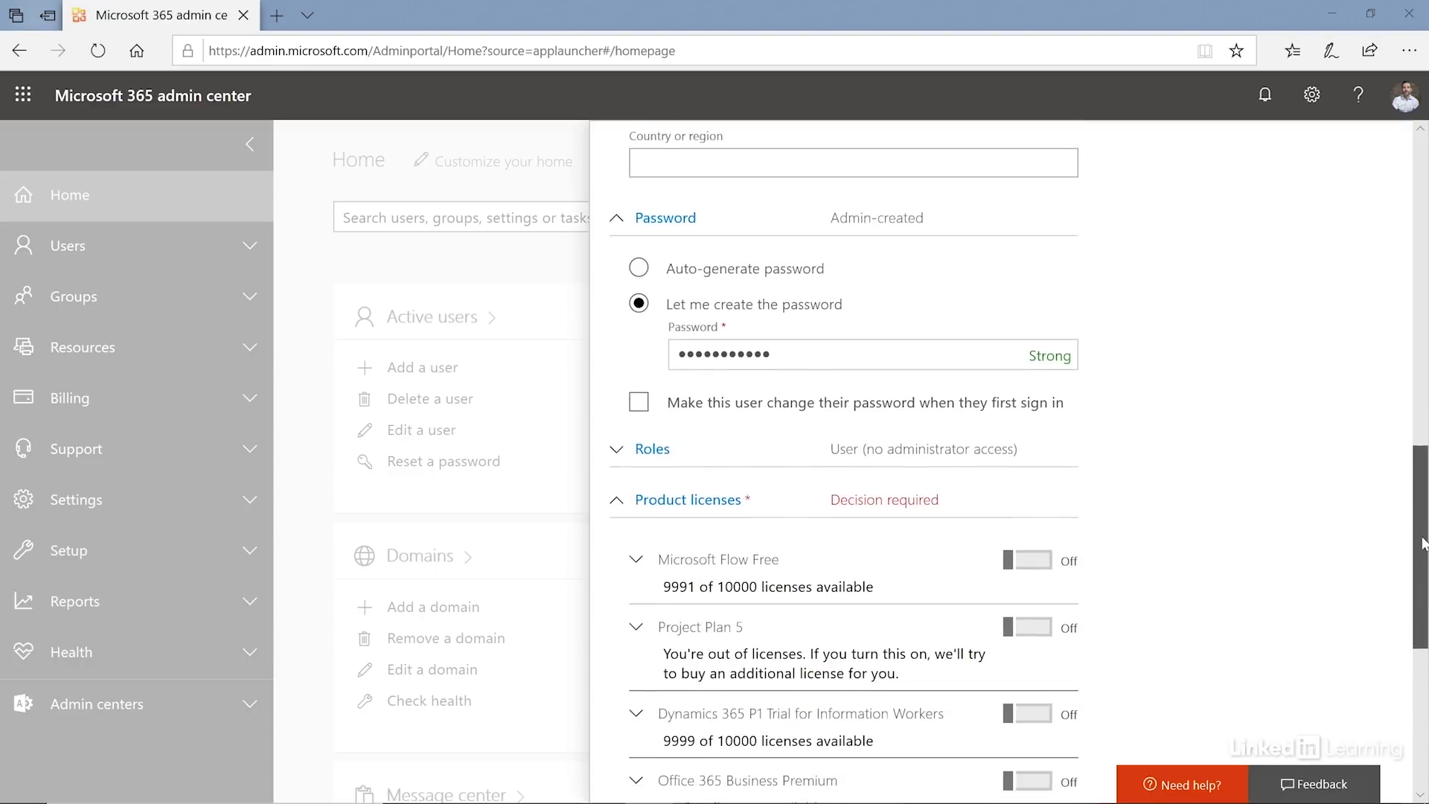
click(617, 217)
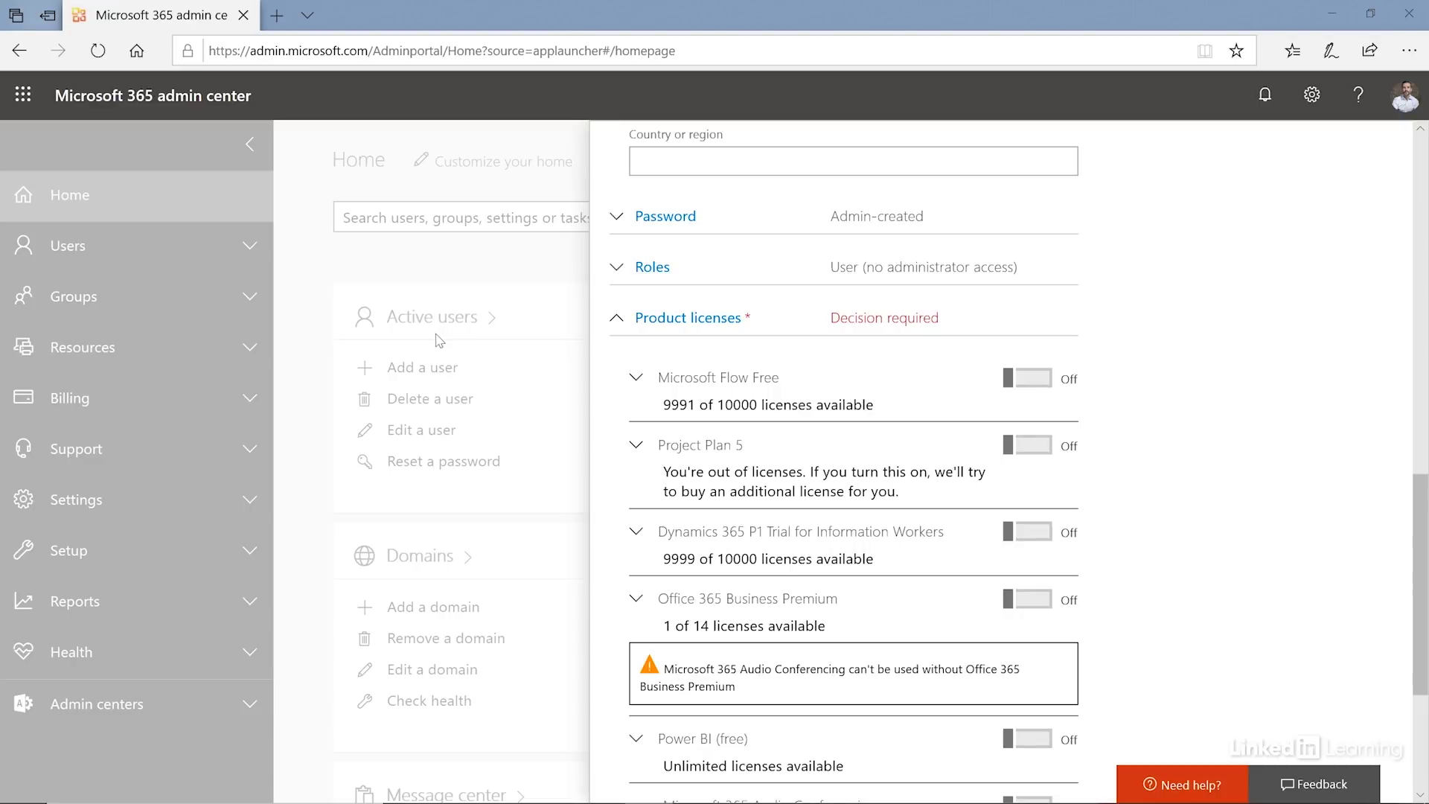
- Expand Roles and choose Customized administrator for the new user
click(616, 270)
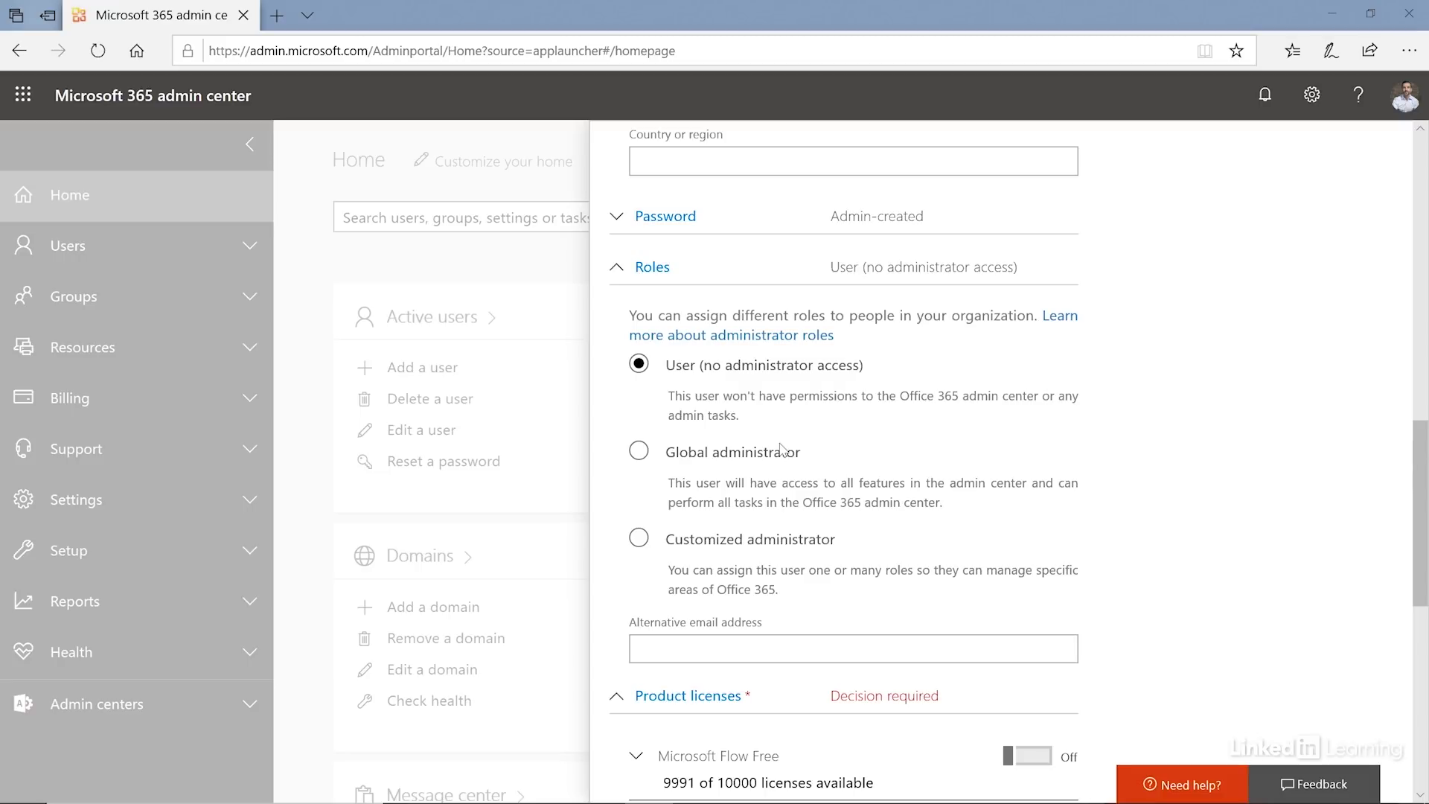
click(639, 538)
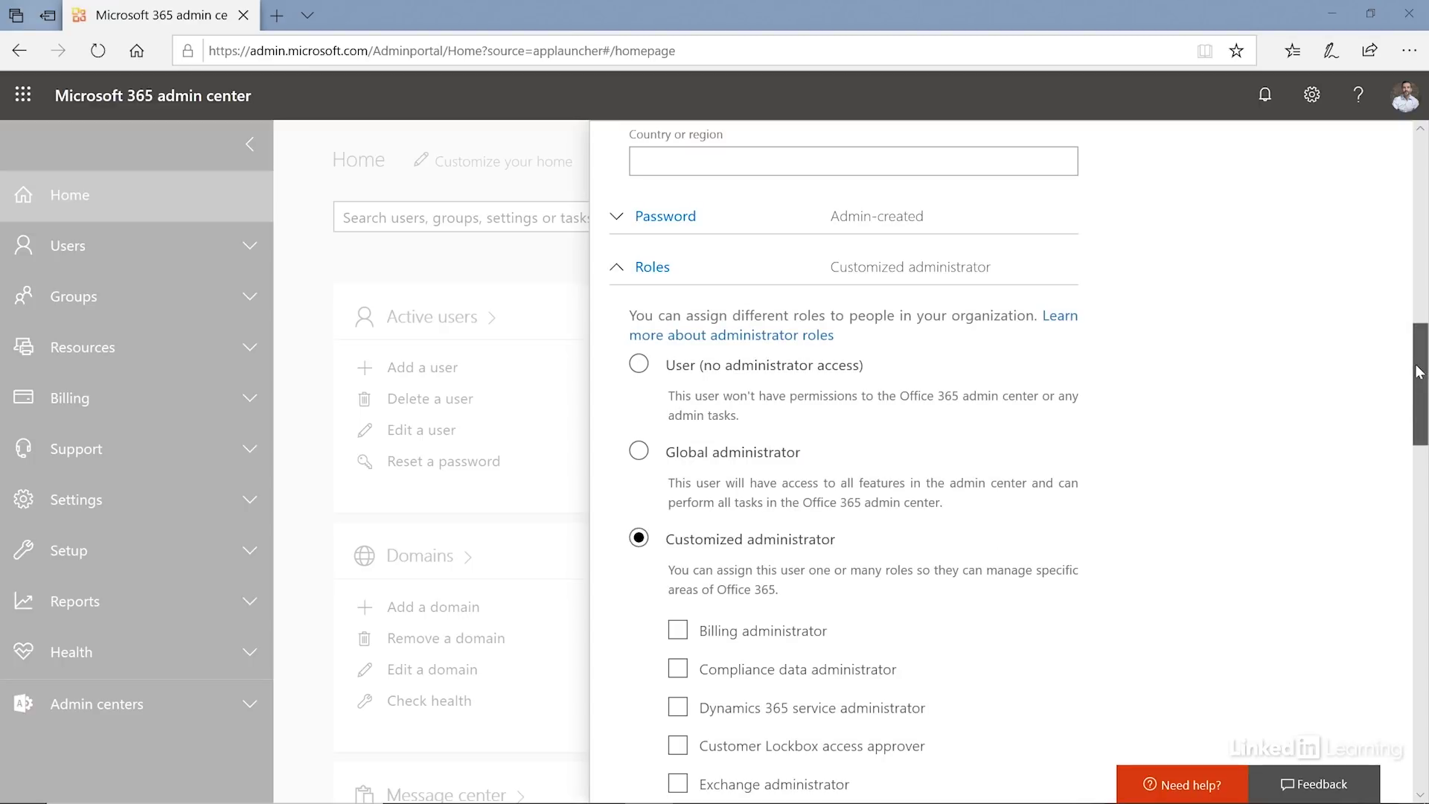
- Try the Exchange administrator, Billing administrator and Message Center reader role checkboxes
drag(1418, 372, 1419, 444)
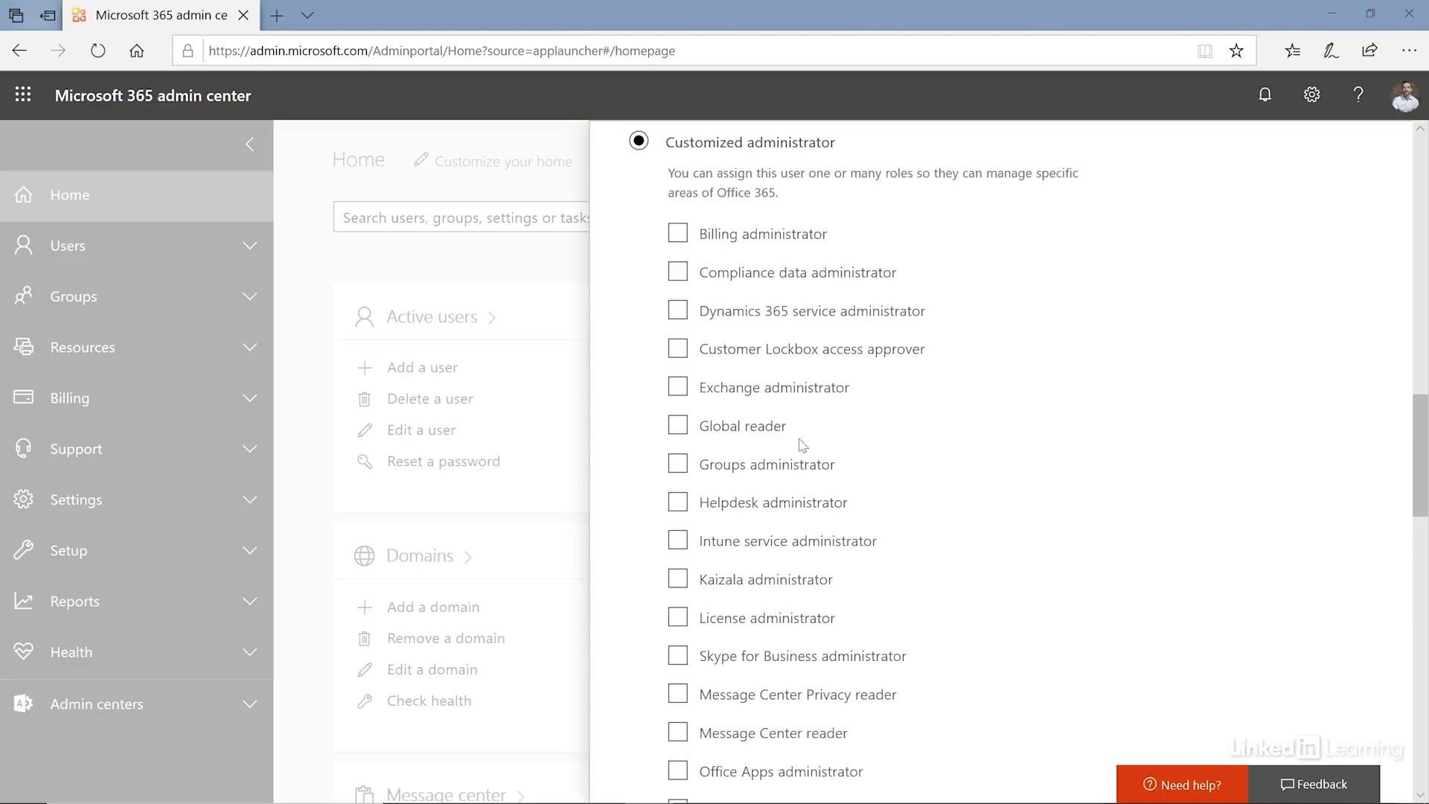
click(685, 392)
click(678, 387)
click(678, 233)
click(679, 735)
click(679, 733)
- Check Helpdesk, Groups and Global reader, then switch to User (no administrator access)
click(679, 503)
click(678, 464)
click(678, 425)
scroll(914, 424, up, 3)
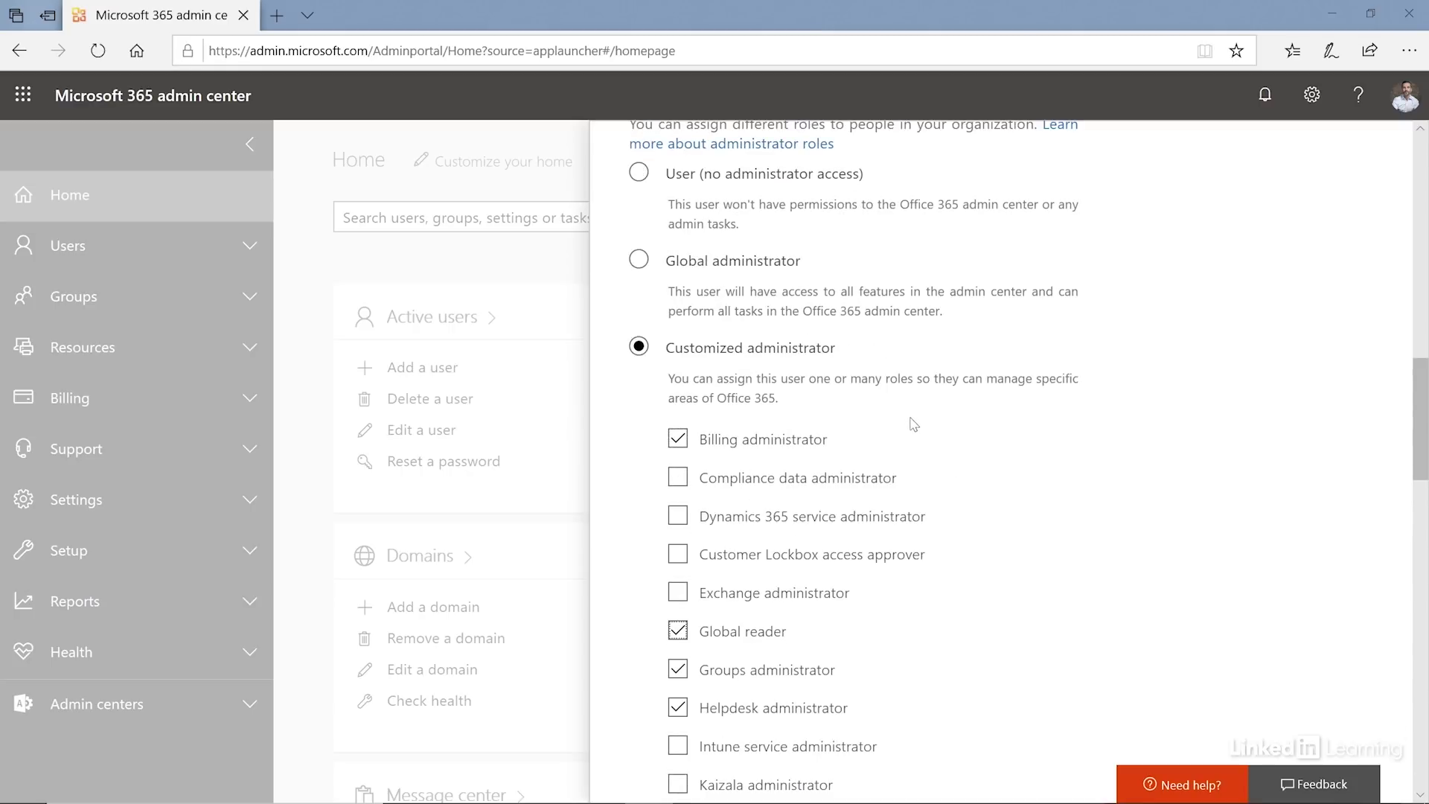
click(639, 172)
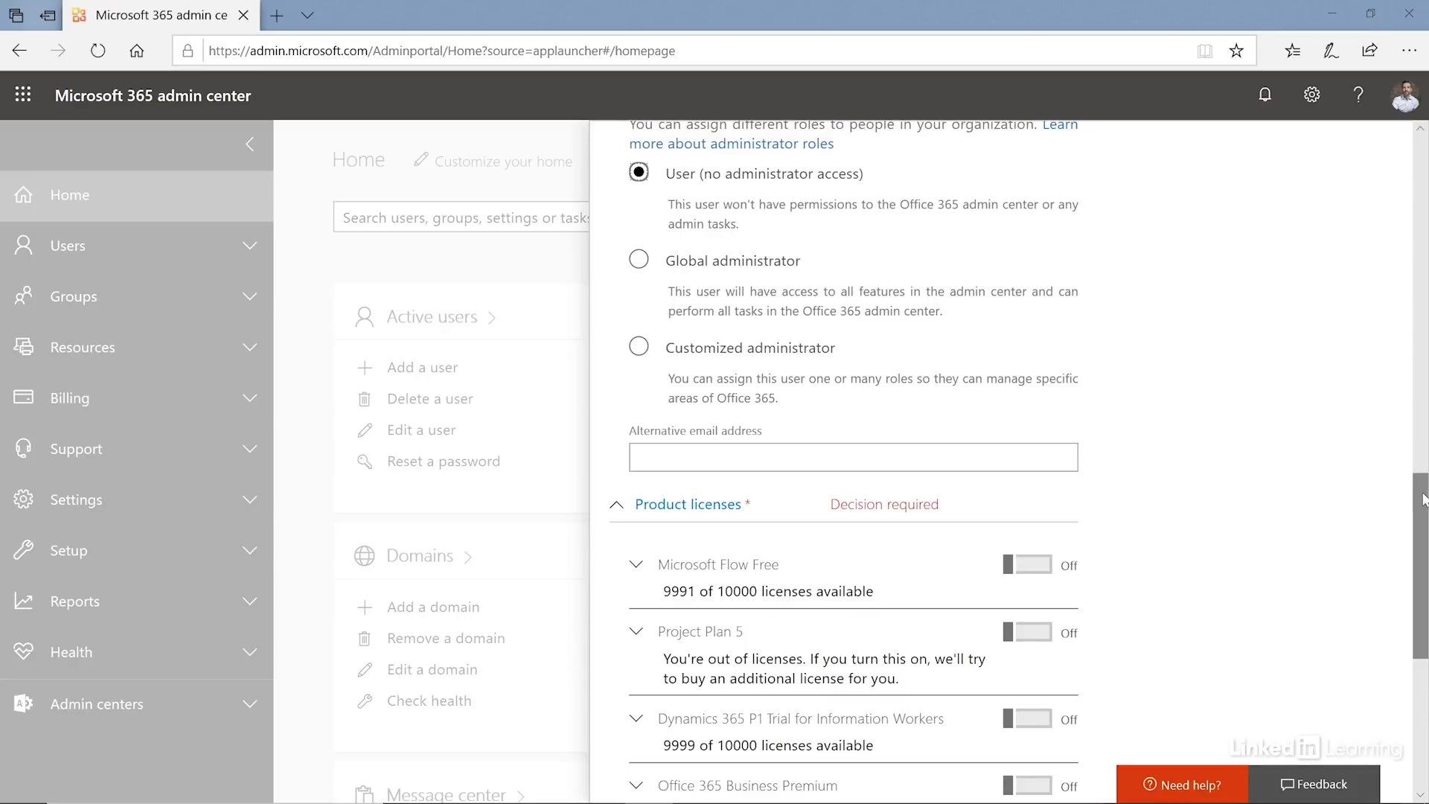
- Assign the Office 365 Business Premium license to the new user
drag(1423, 498, 1423, 605)
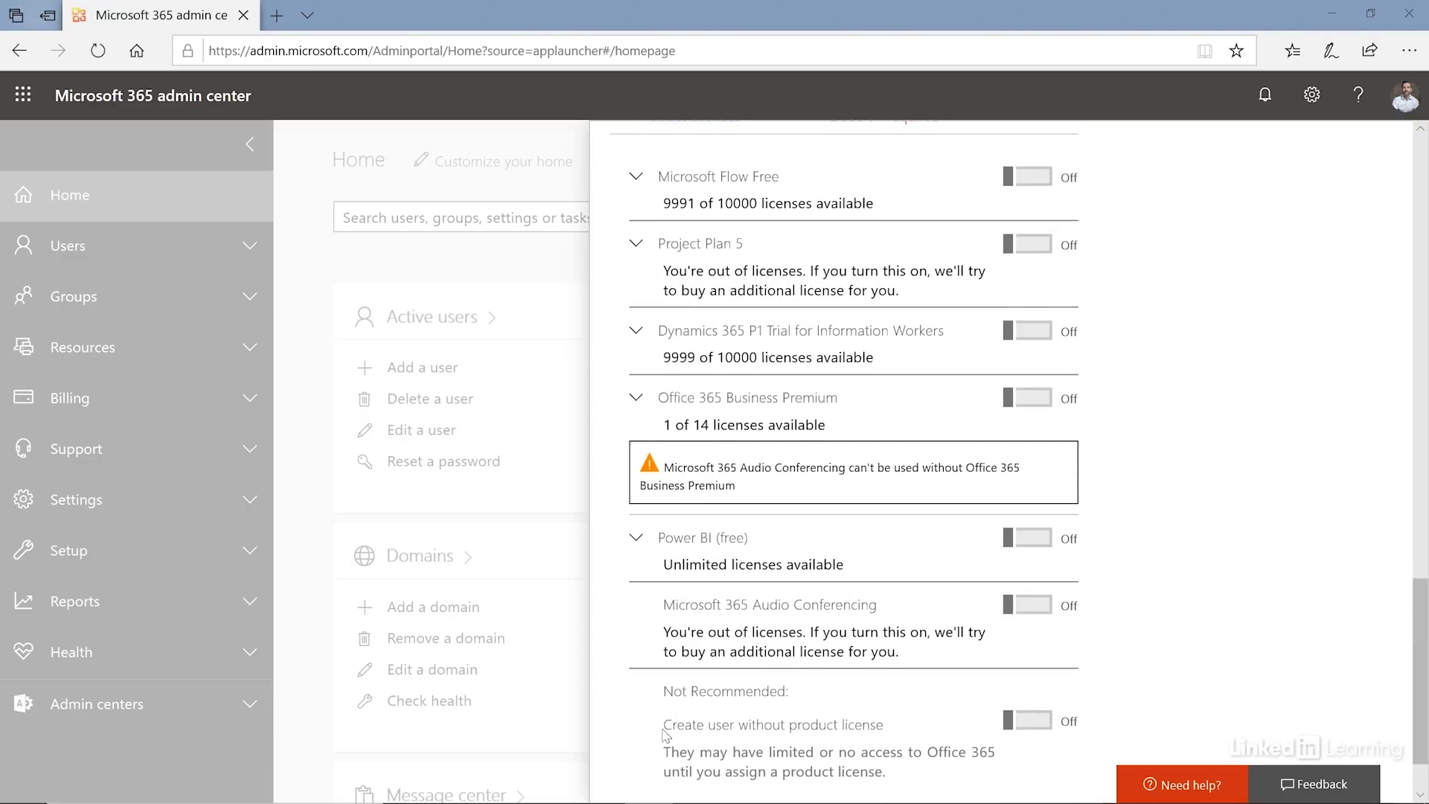
drag(664, 729, 952, 723)
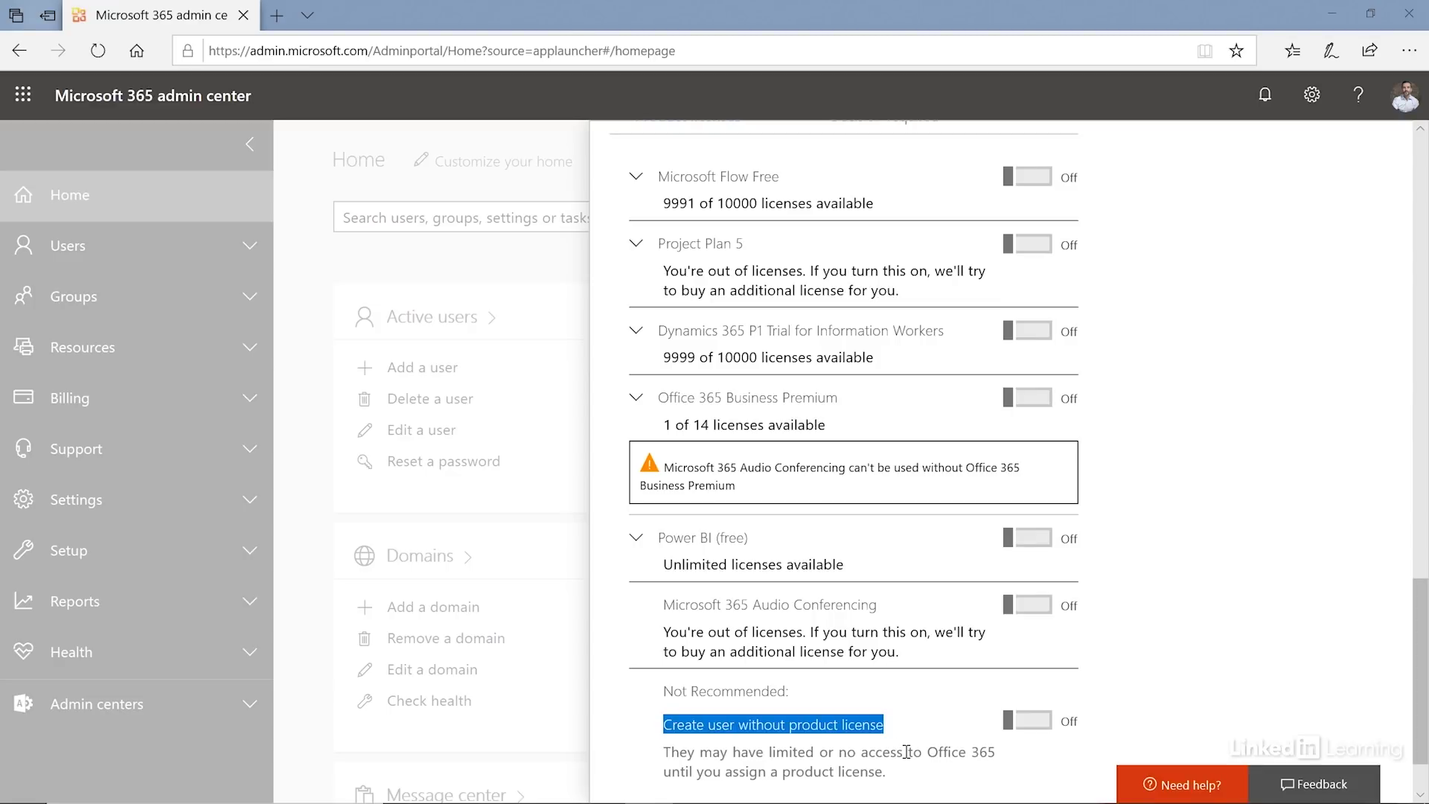
drag(1422, 643, 1423, 632)
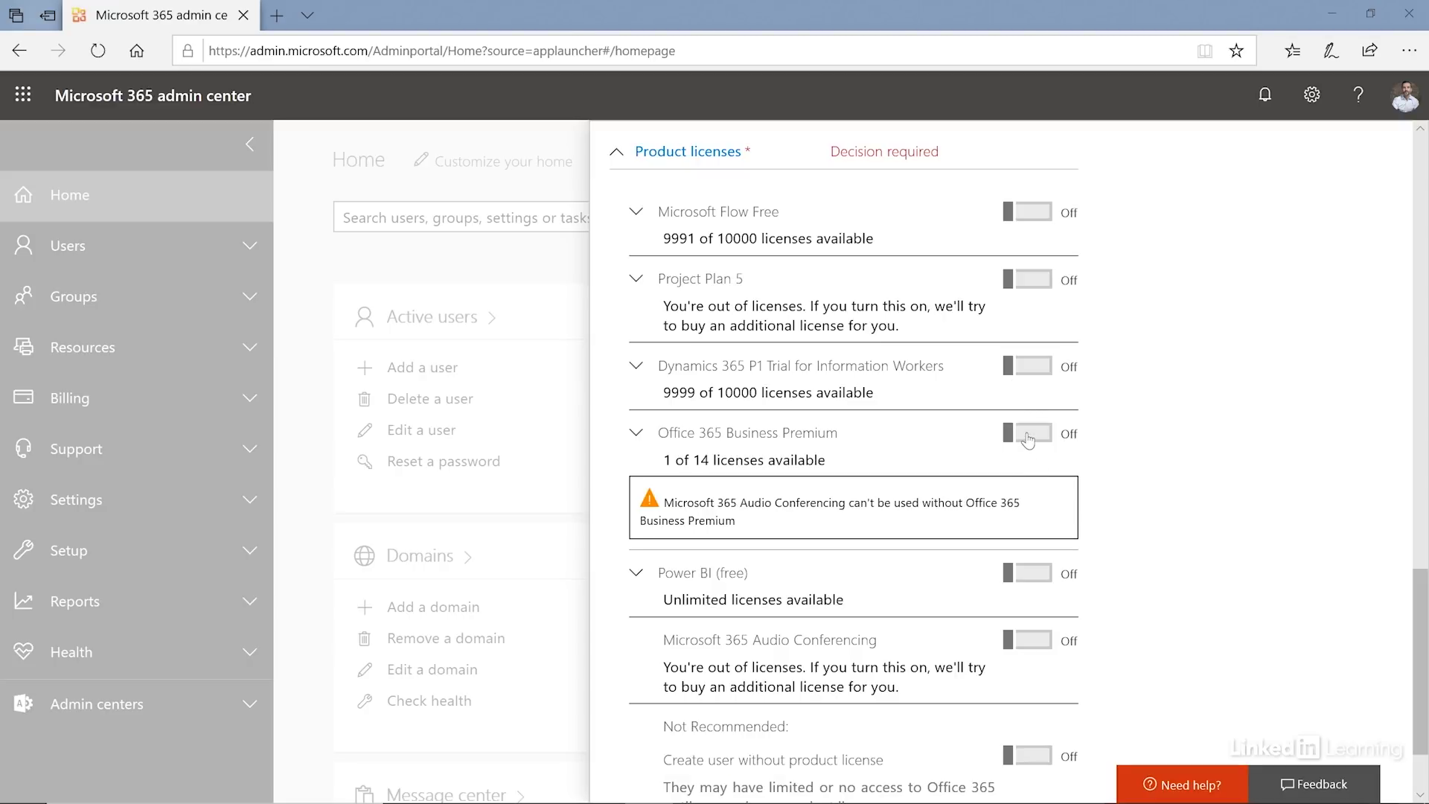
drag(1027, 439, 860, 468)
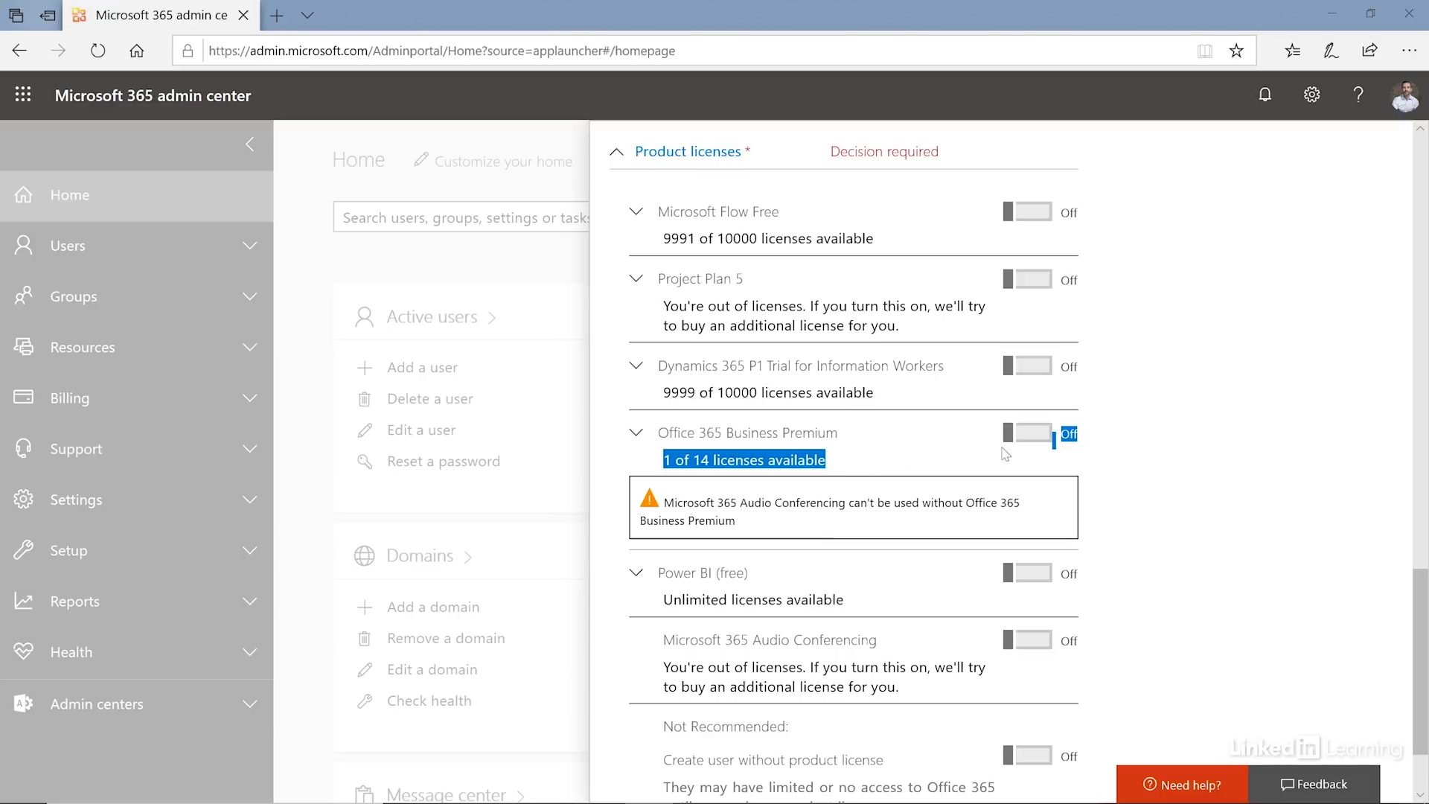
click(1025, 440)
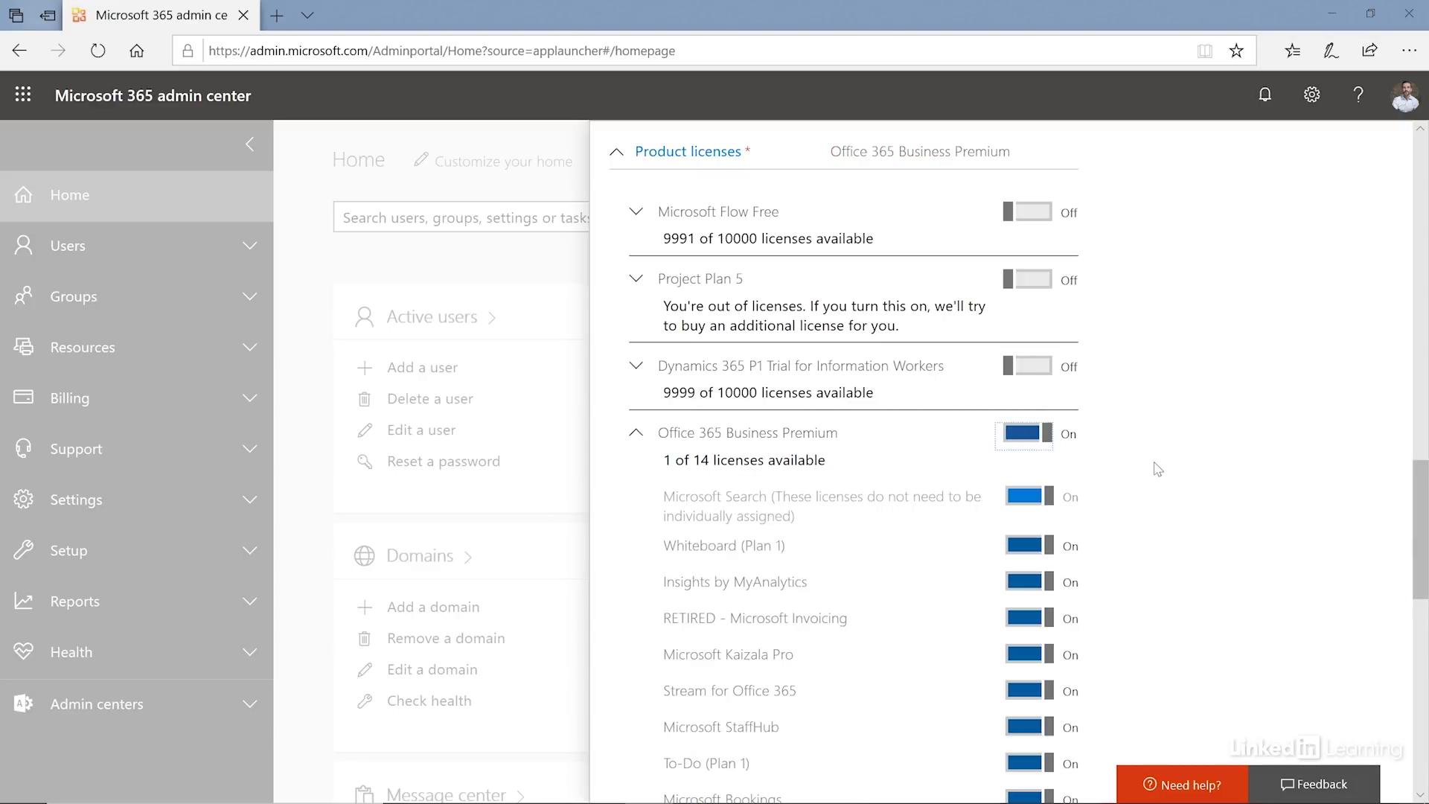
- Turn off Microsoft Forms (Plan E1) and Flow for Office 365, then add the user
scroll(1146, 512, down, 3)
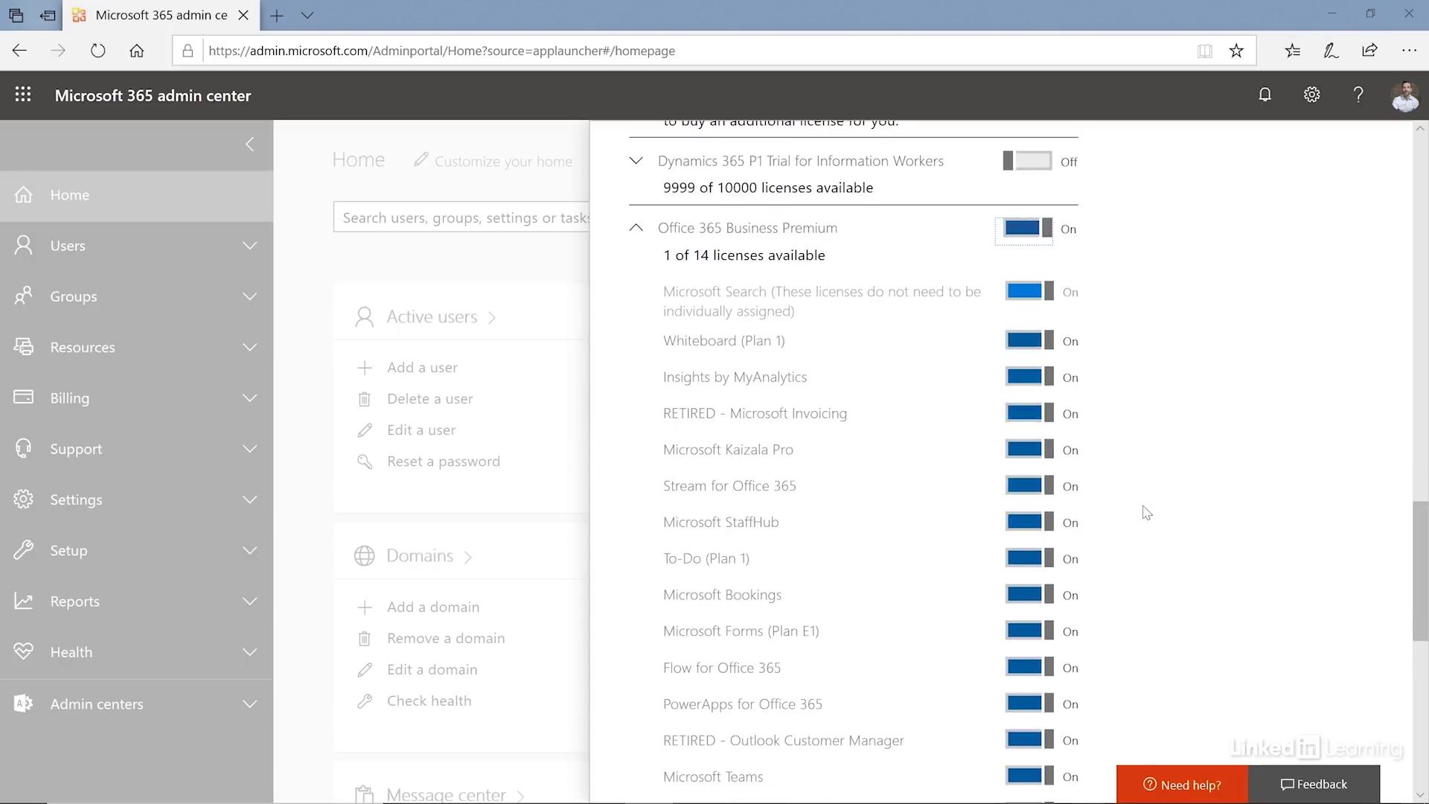
scroll(1146, 512, down, 2)
click(1026, 530)
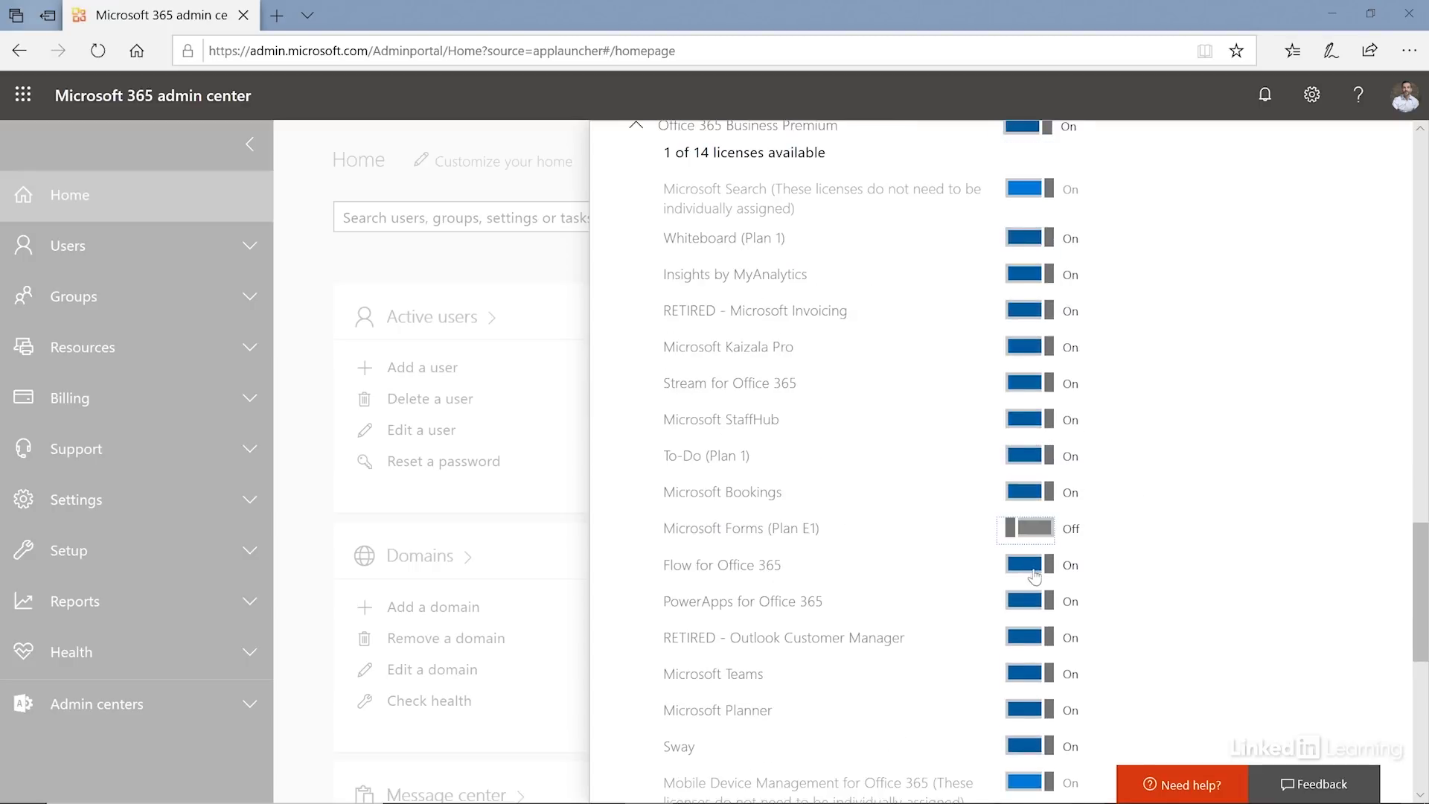
click(1033, 567)
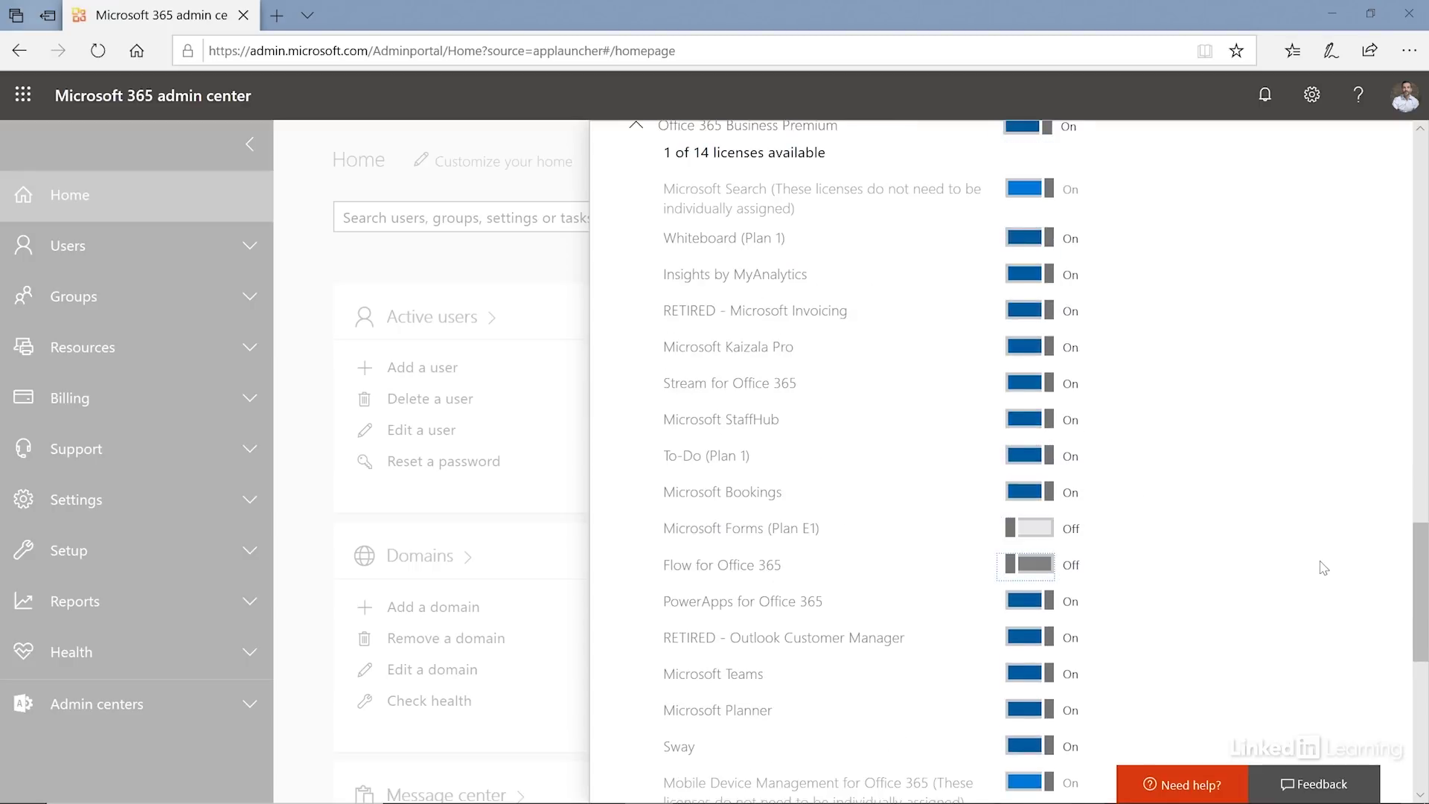
click(1236, 576)
drag(1418, 574, 1422, 704)
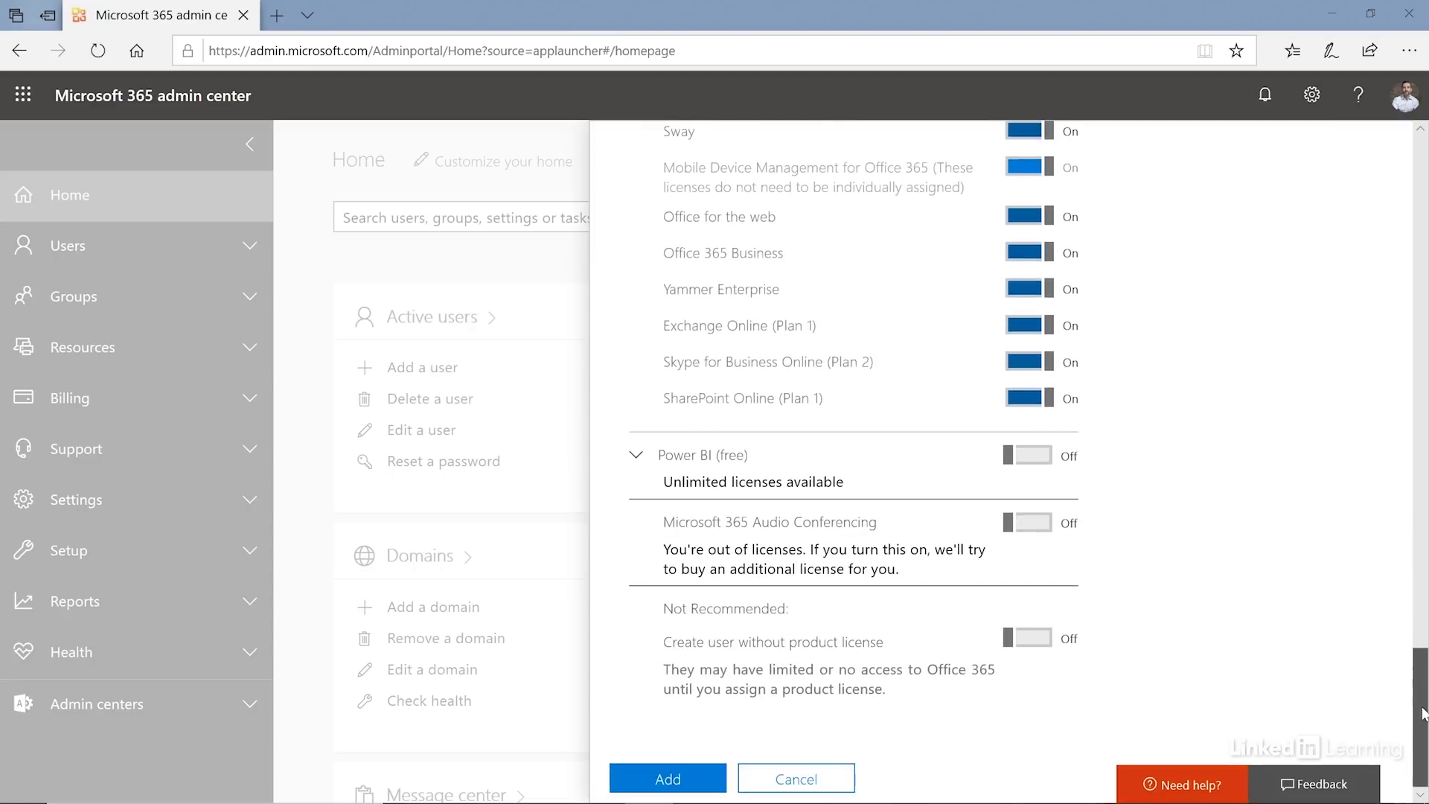
click(654, 781)
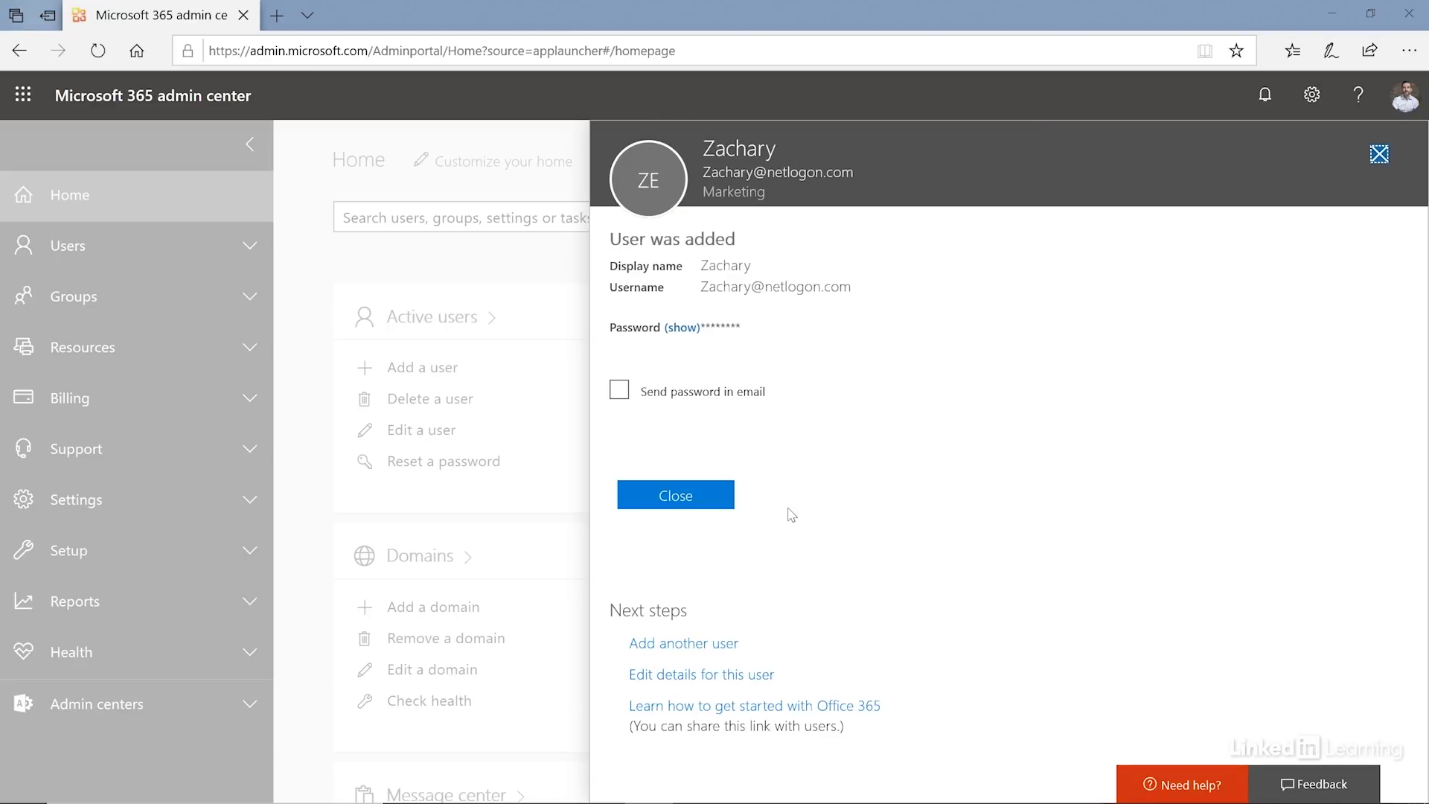
- Close the User was added confirmation and open the administrator's account pane
click(696, 503)
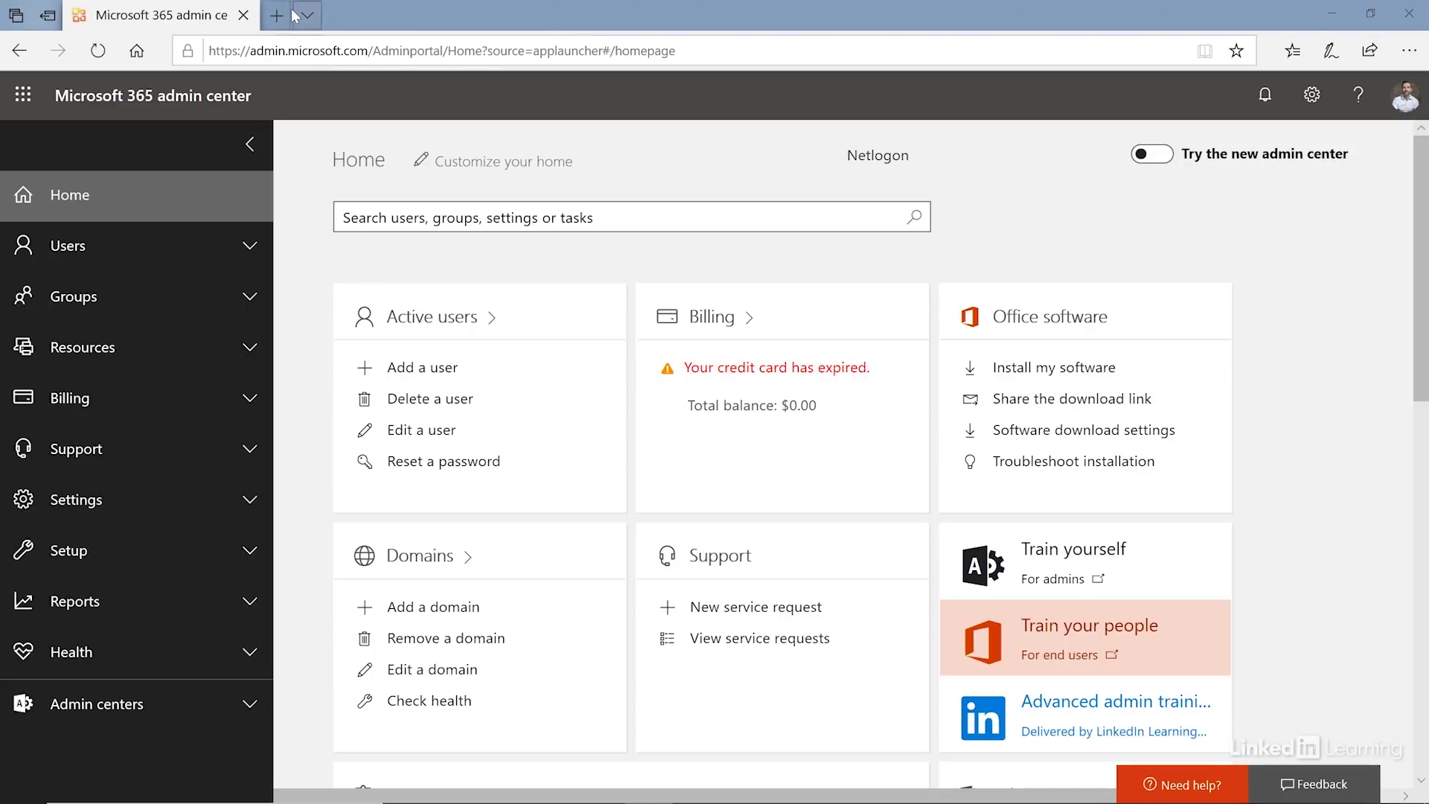
click(1405, 99)
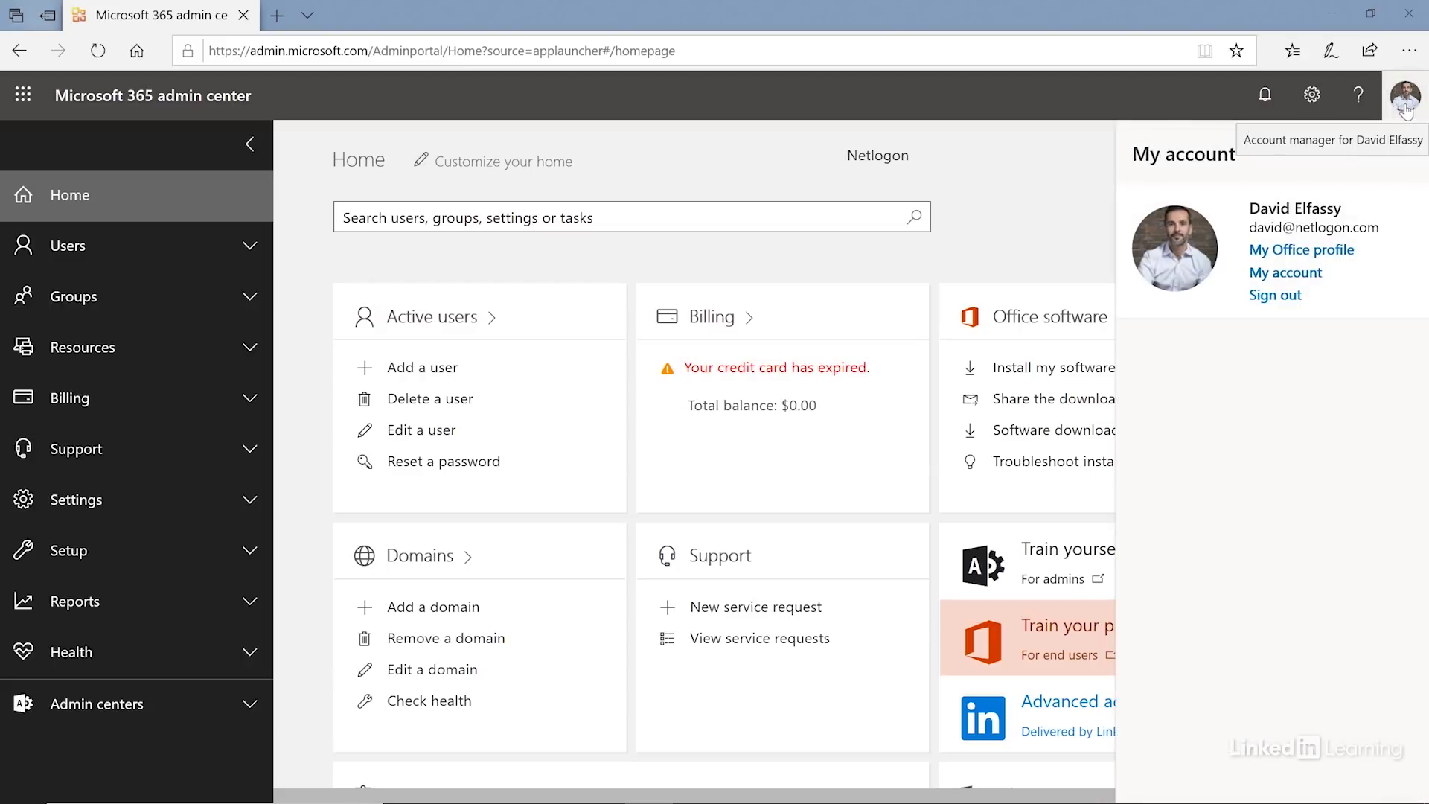
- Sign out of the administrator account and select the browser address bar
click(1280, 298)
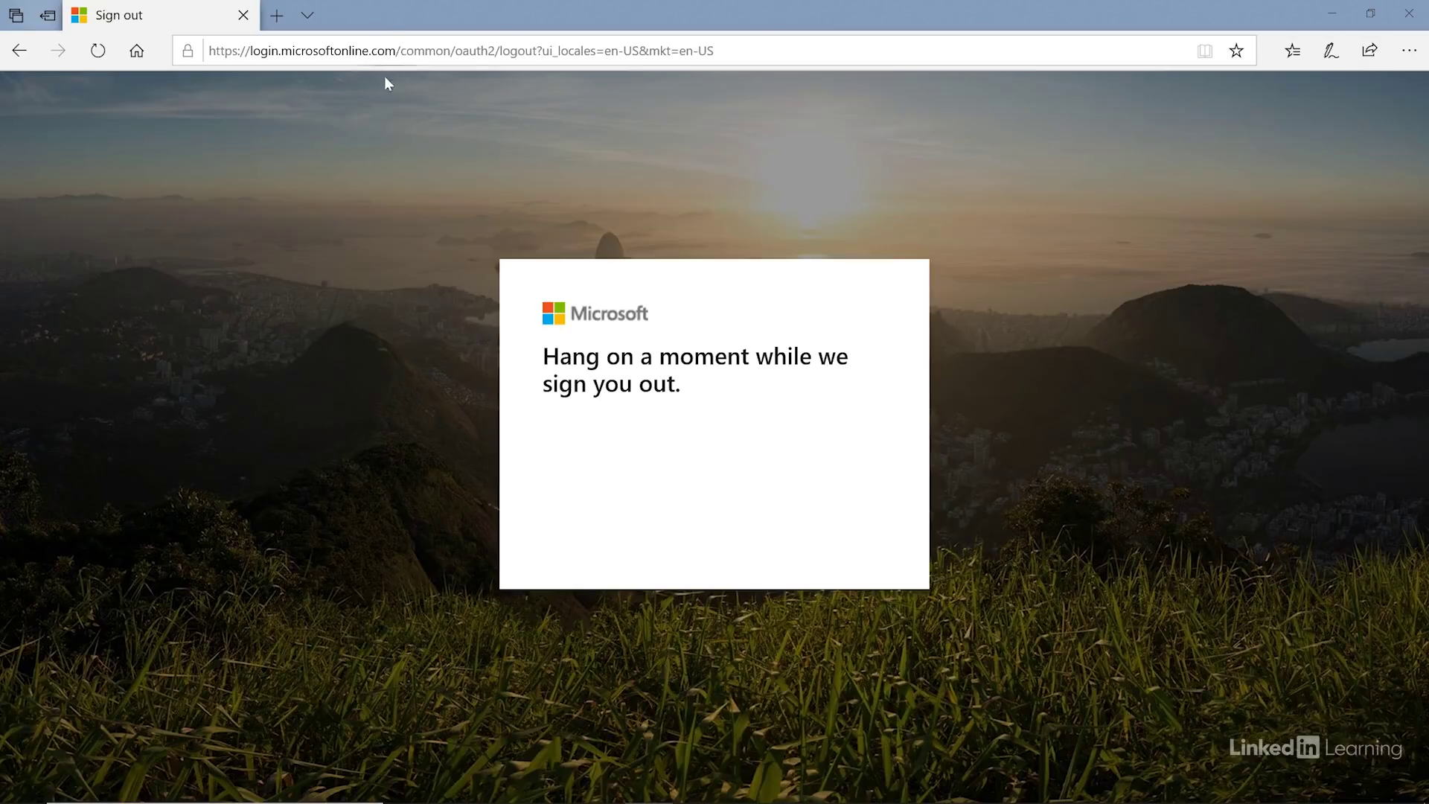
click(363, 50)
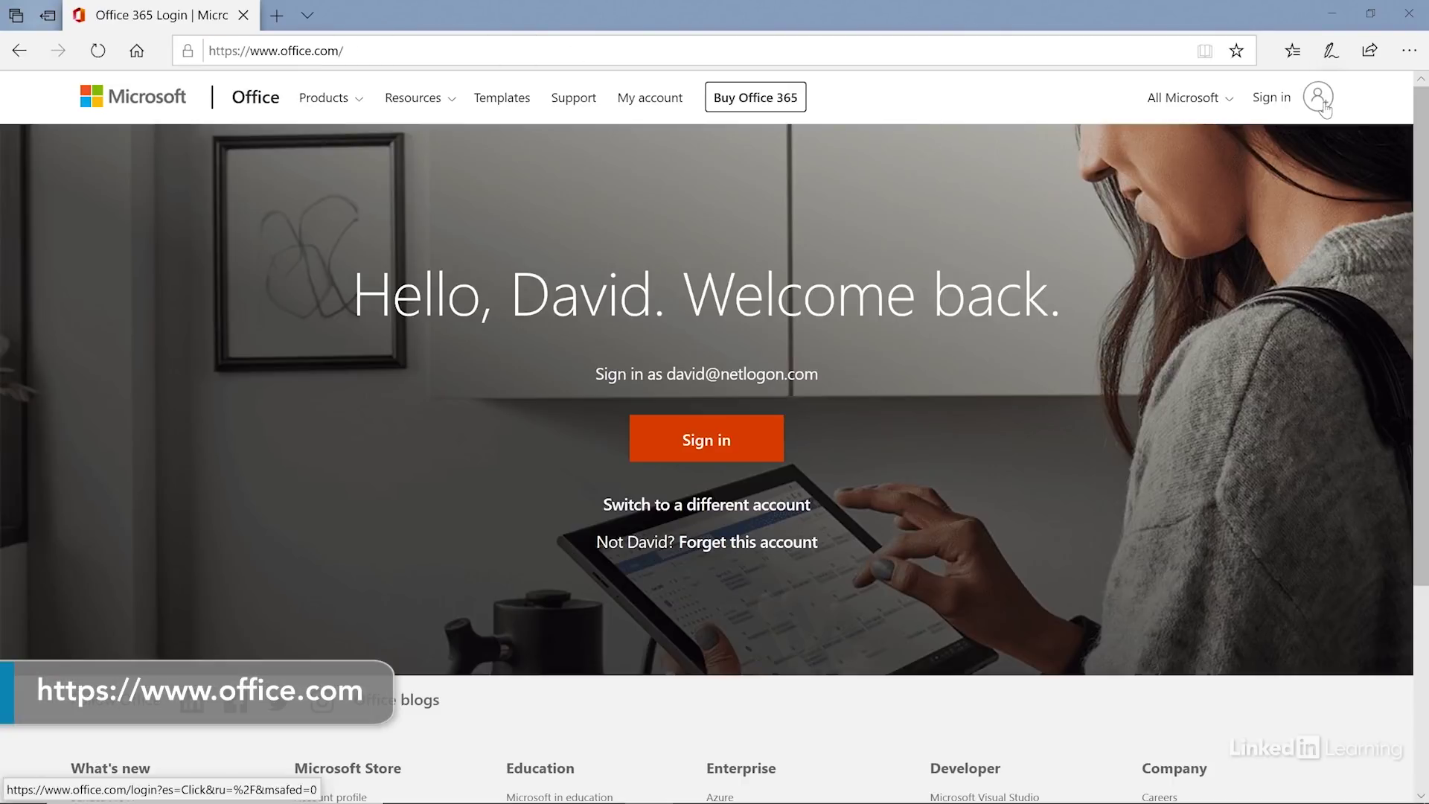
- Sign in to office.com with the new user's email and password, dismissing the welcome tour
click(736, 506)
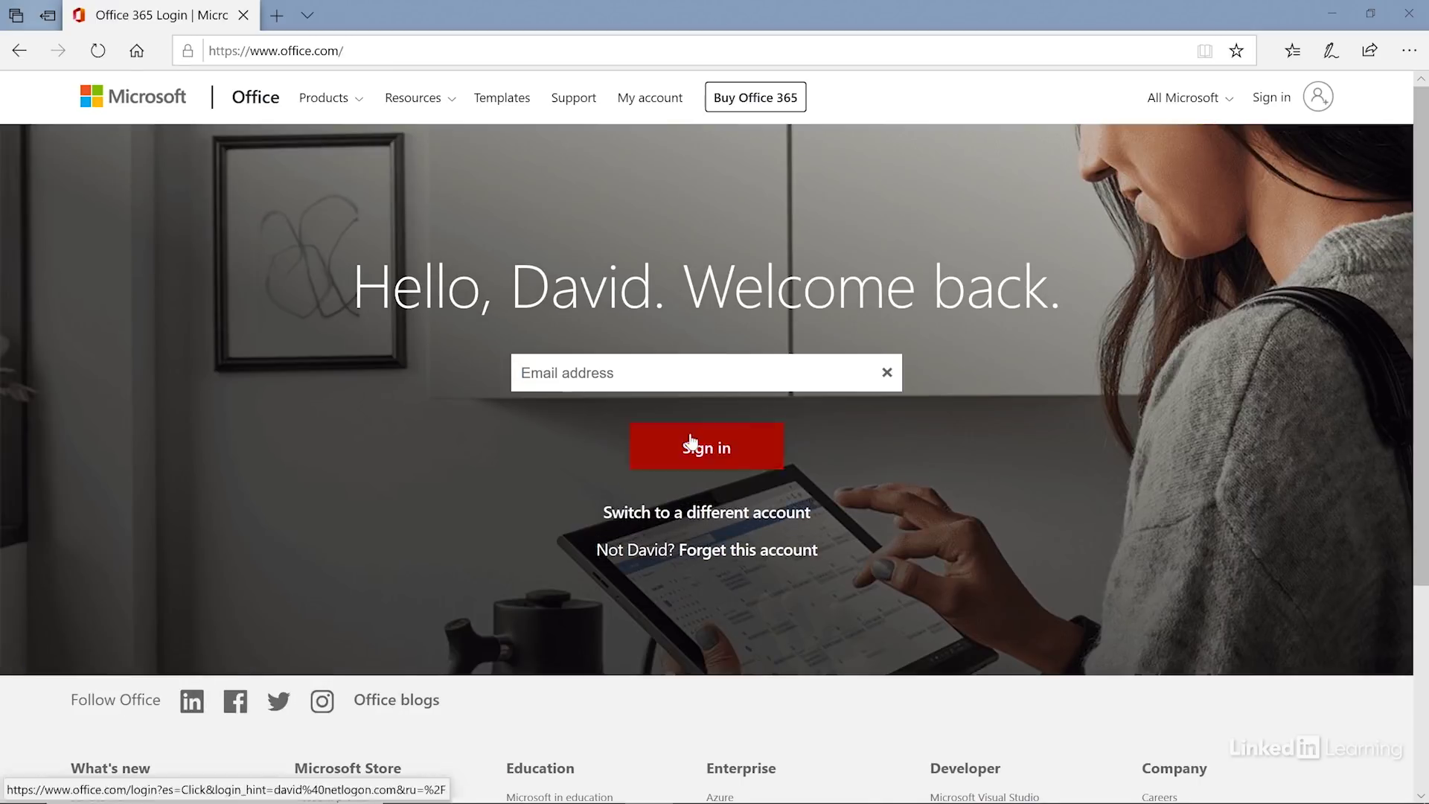
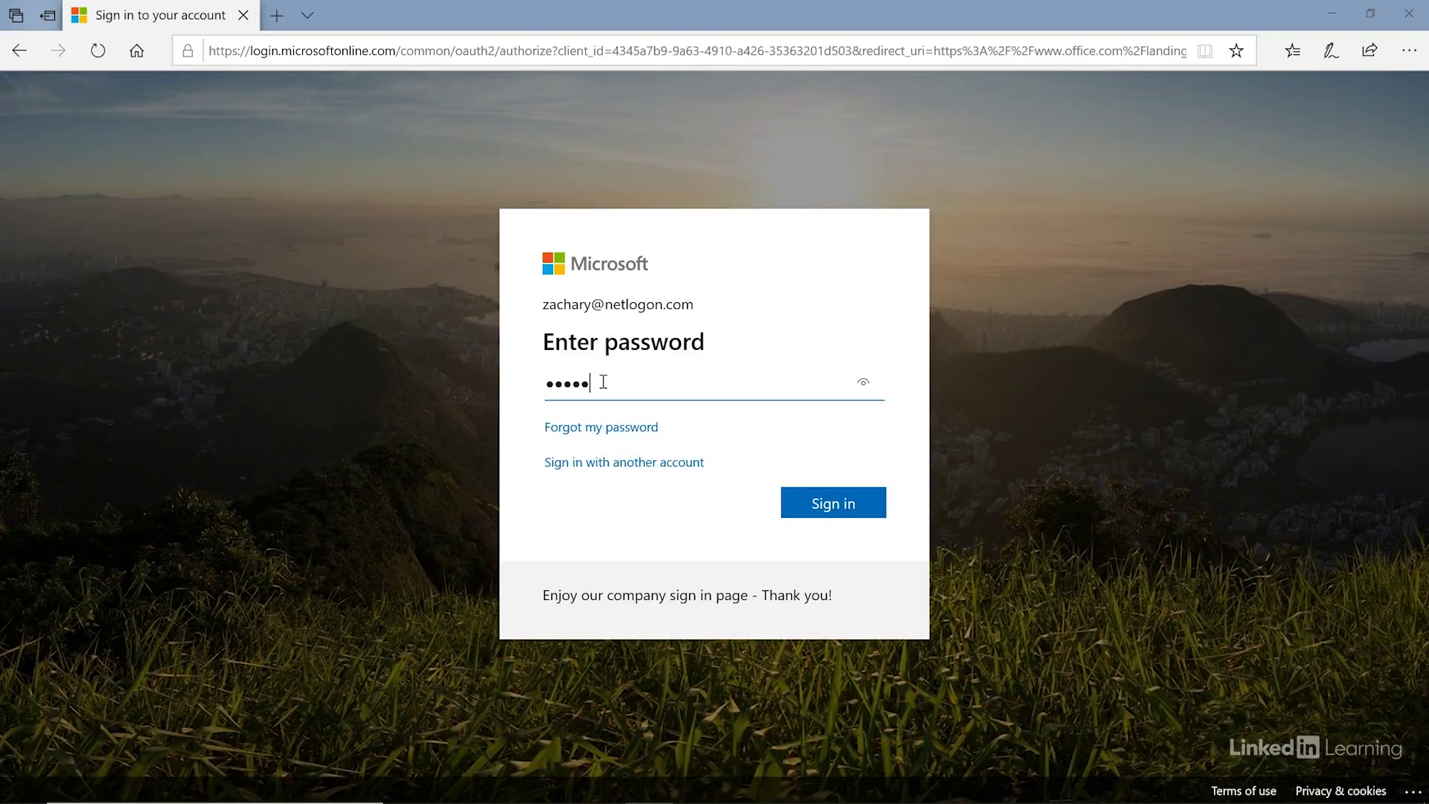
text(••)
click(826, 499)
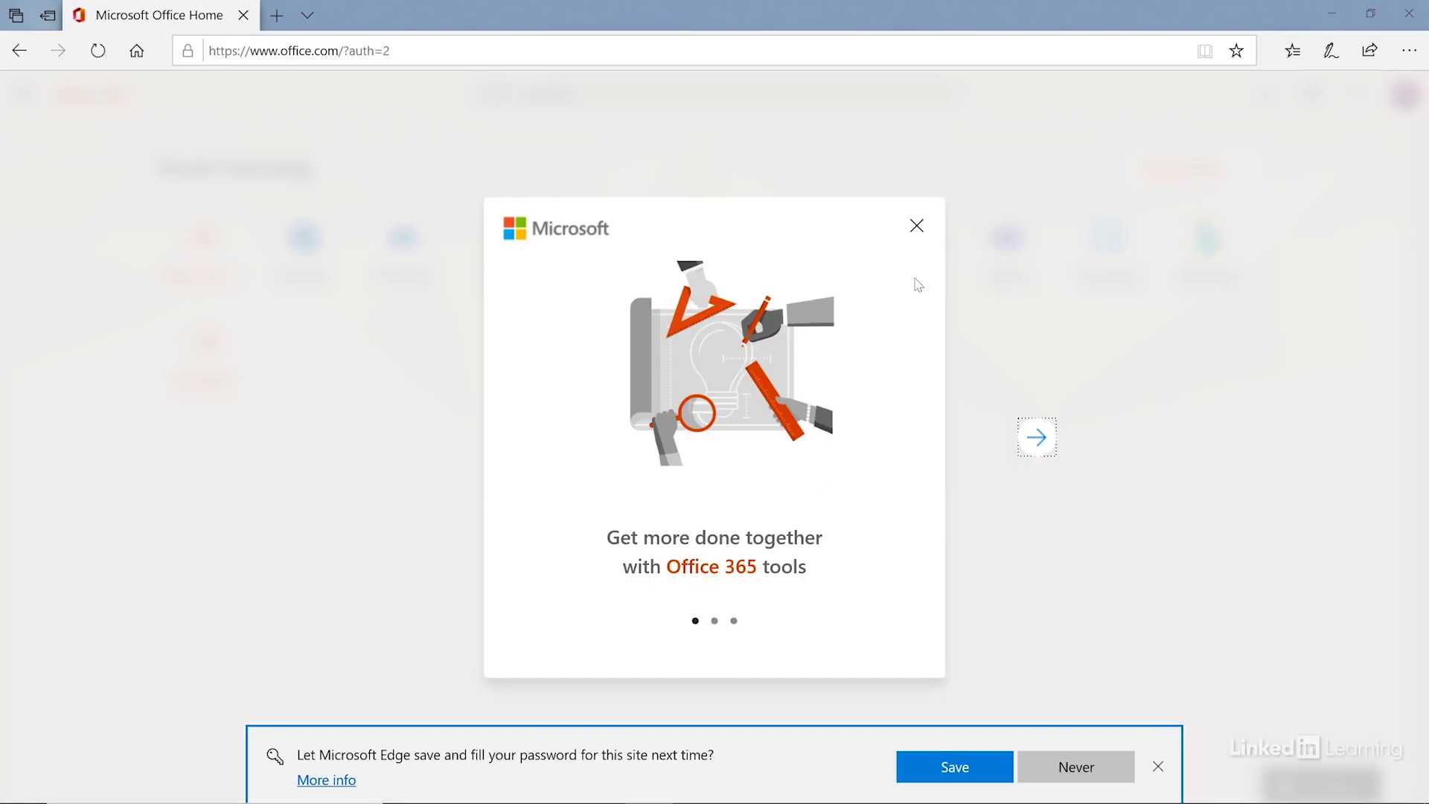
click(917, 231)
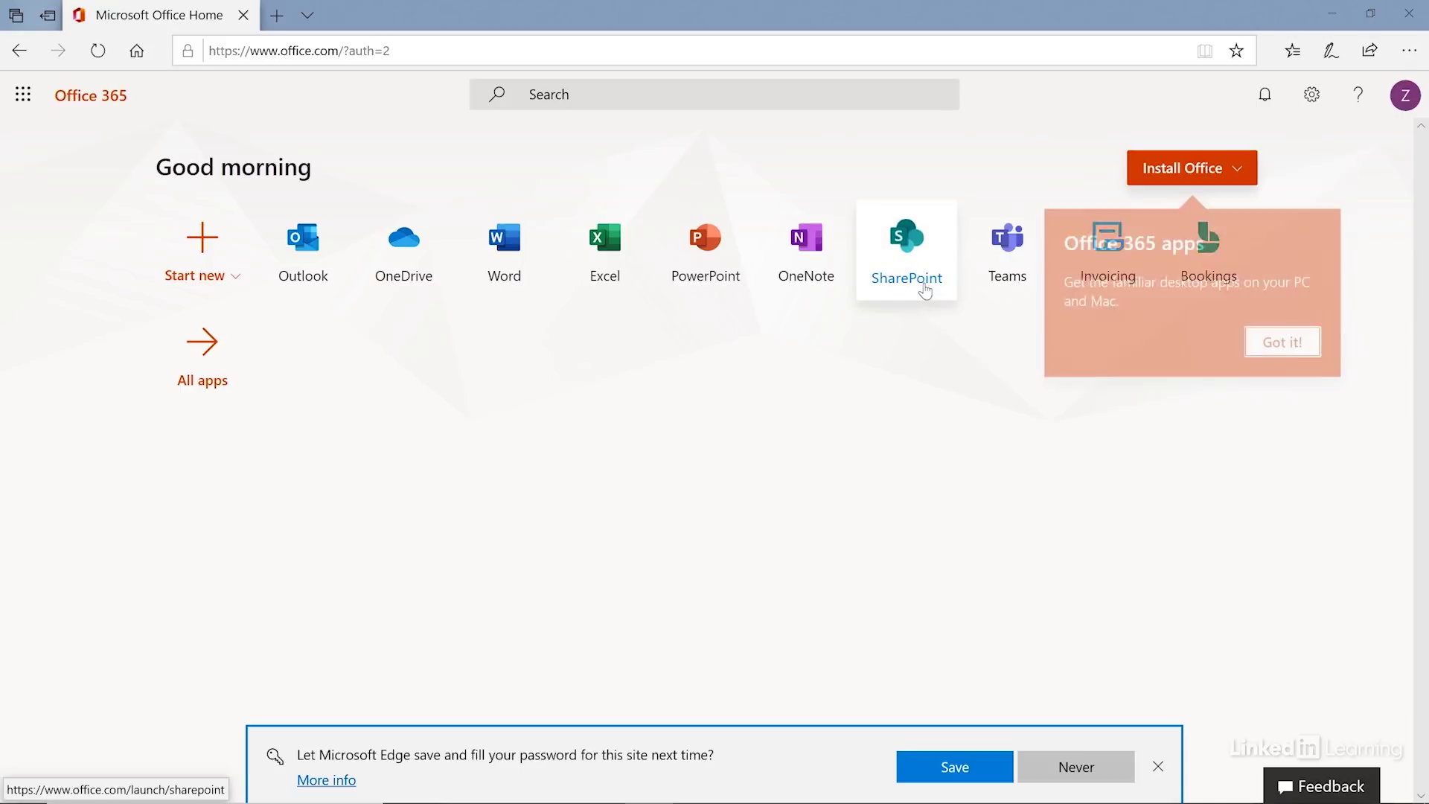